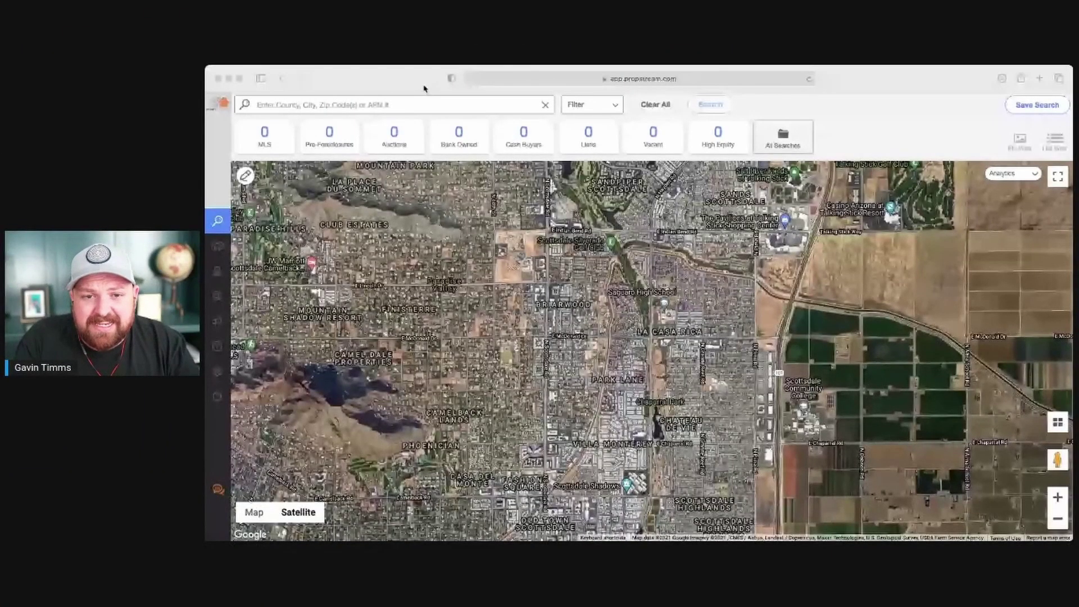
Open propstreamgavin.com in a new Safari tab to reach PropStream's 7-day free trial page
click(424, 88)
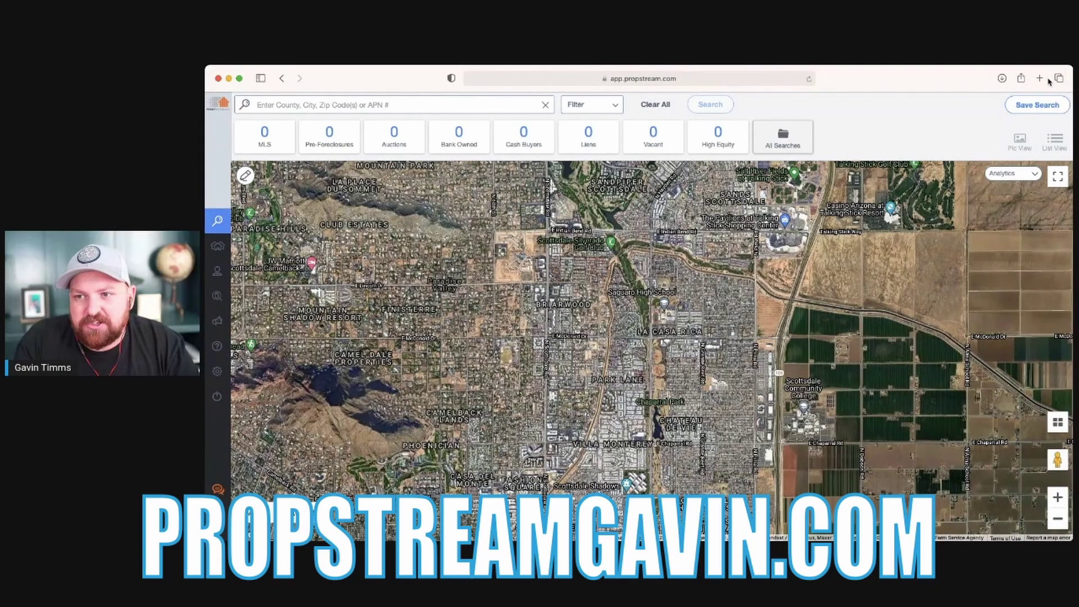
key(super+t)
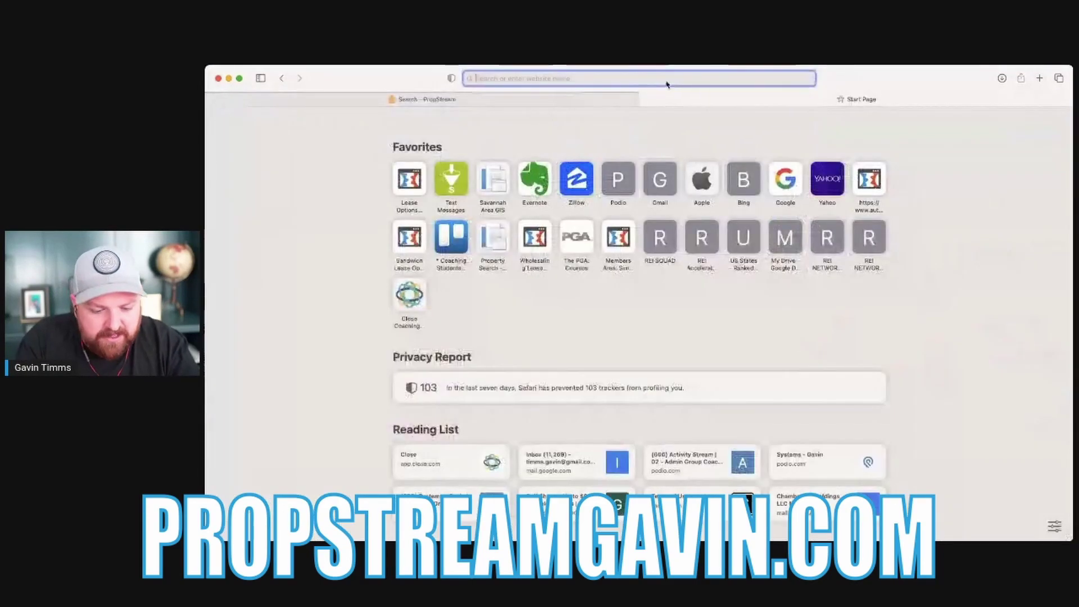
text(pro)
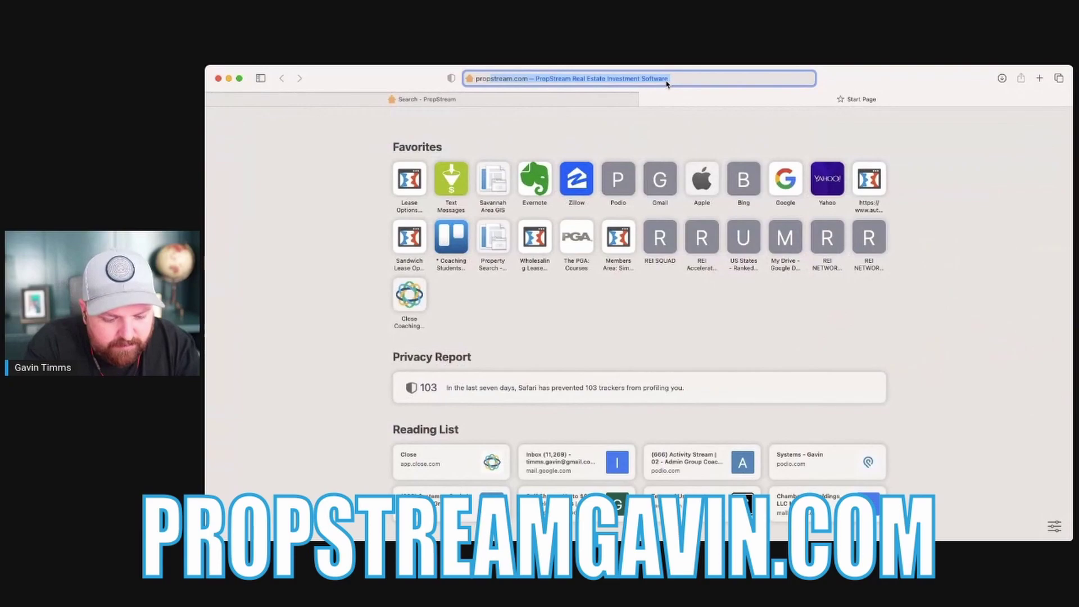
text(pstreamgav)
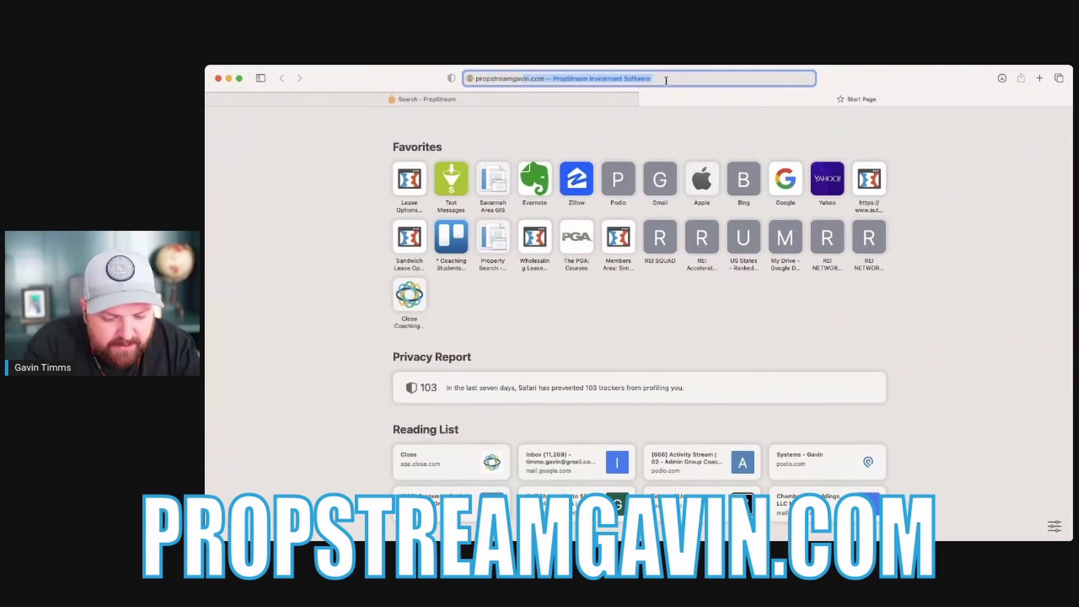
text(in.com)
key(Return)
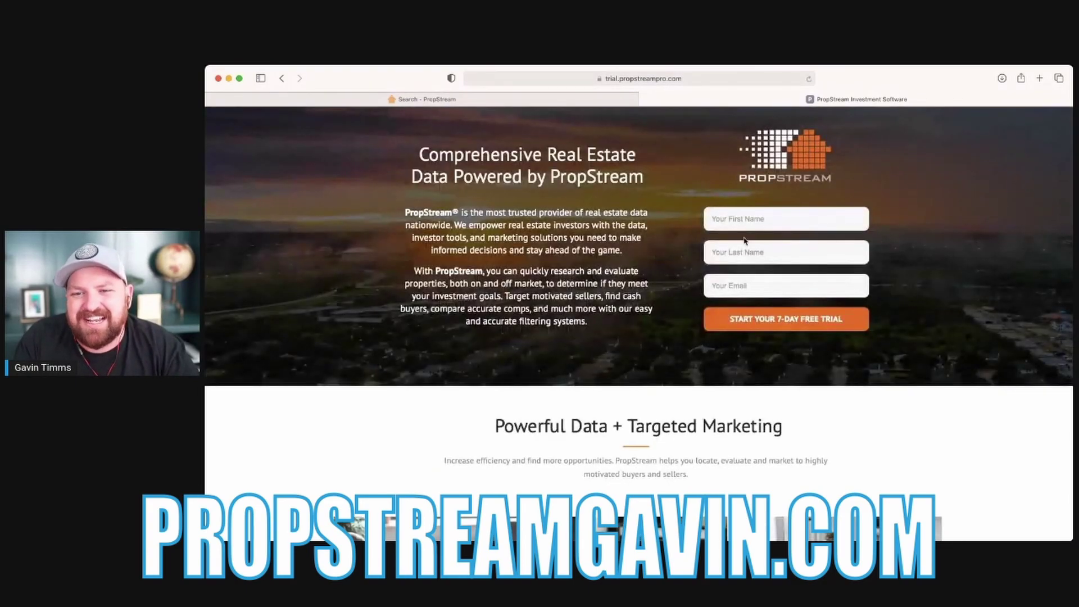
Search PropStream for ZIP 85250, AZ, returning 10,161 unique properties
click(617, 103)
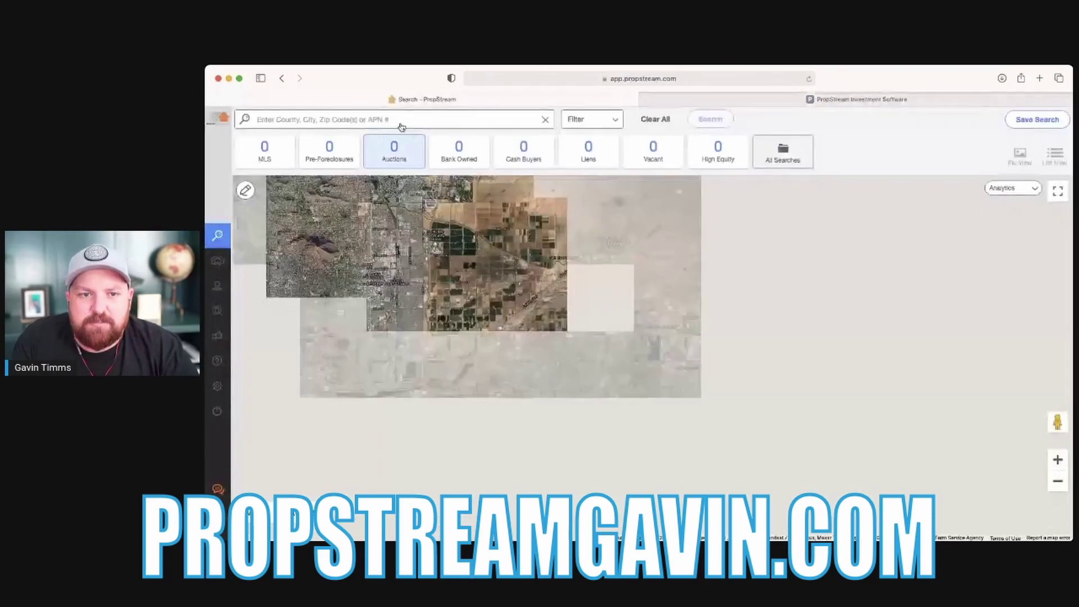
click(401, 120)
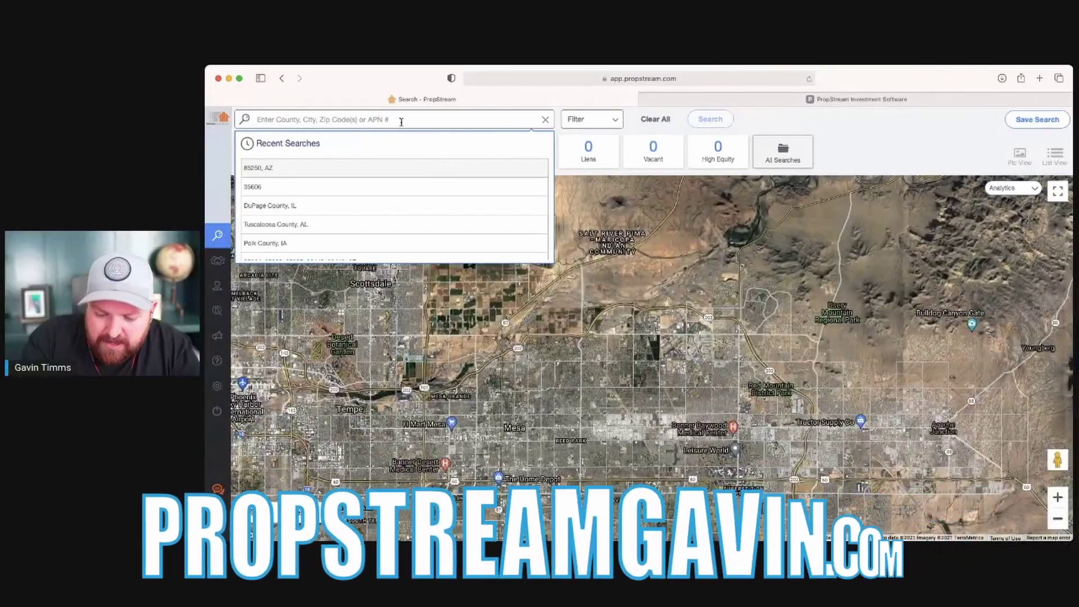
text(25)
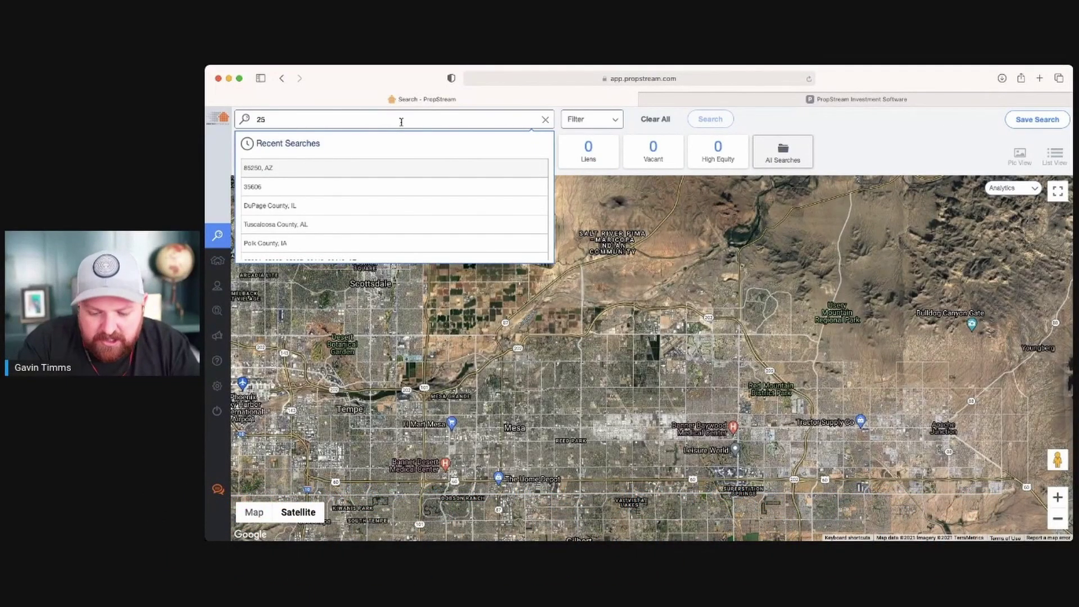
key(BackSpace)
text(85250)
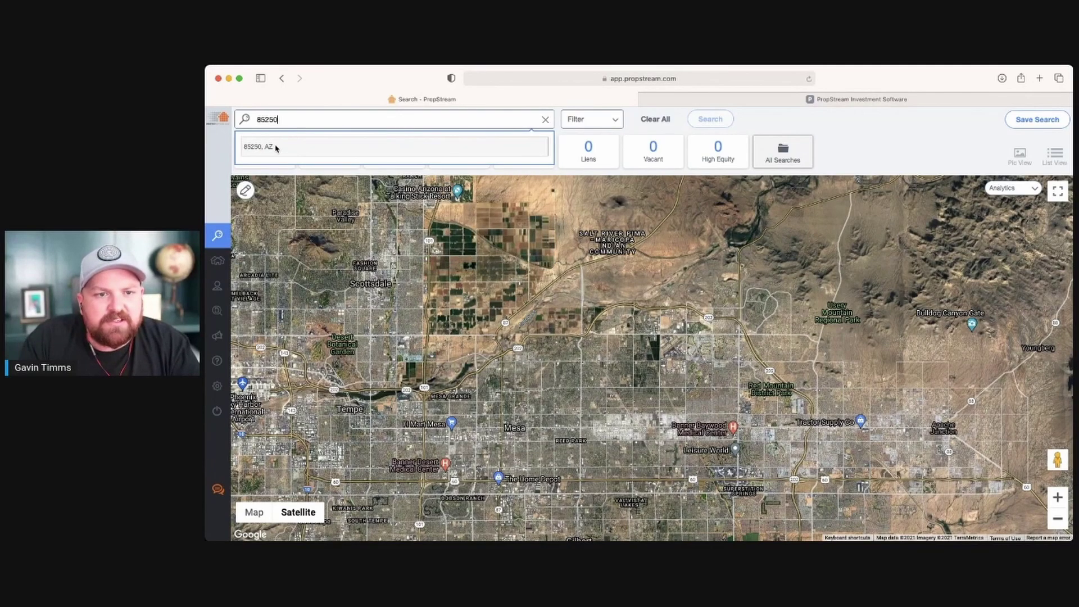
click(265, 146)
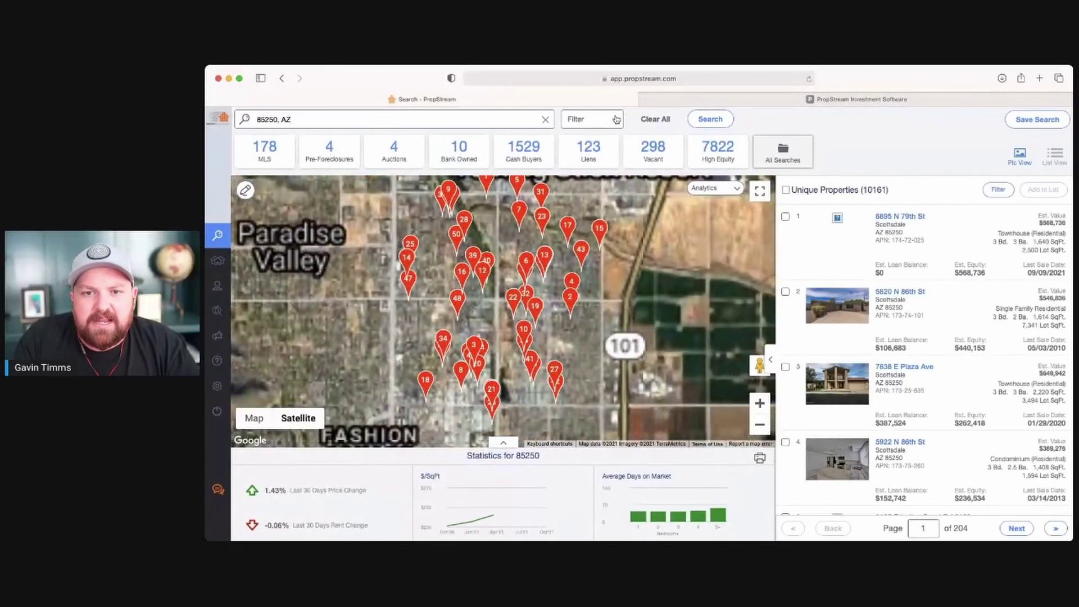
Apply the Flippers quick list filter to the 85250 search, leaving 41 properties
click(617, 119)
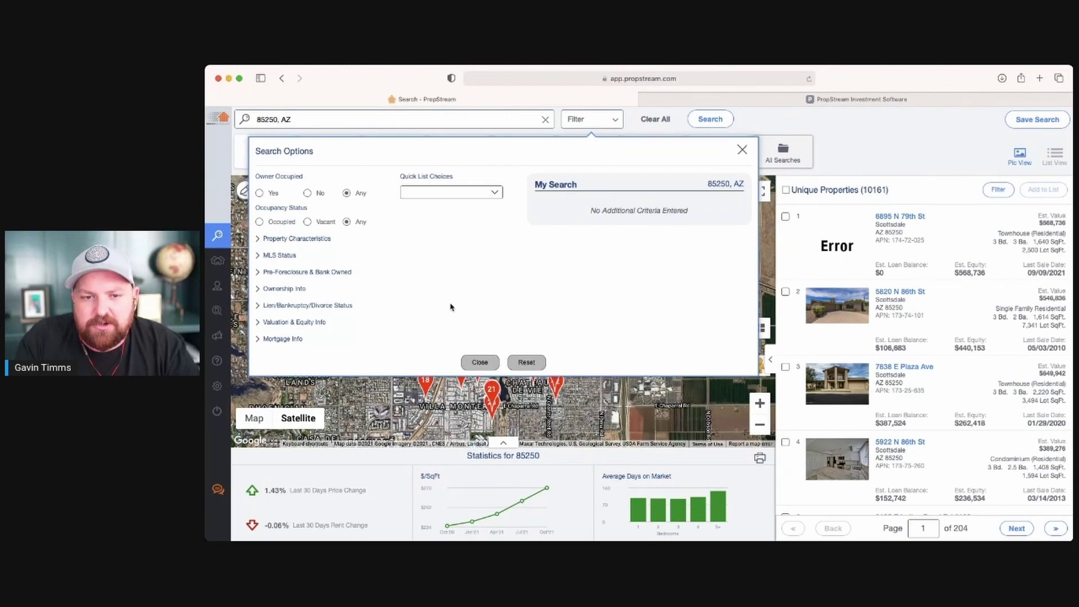
click(424, 338)
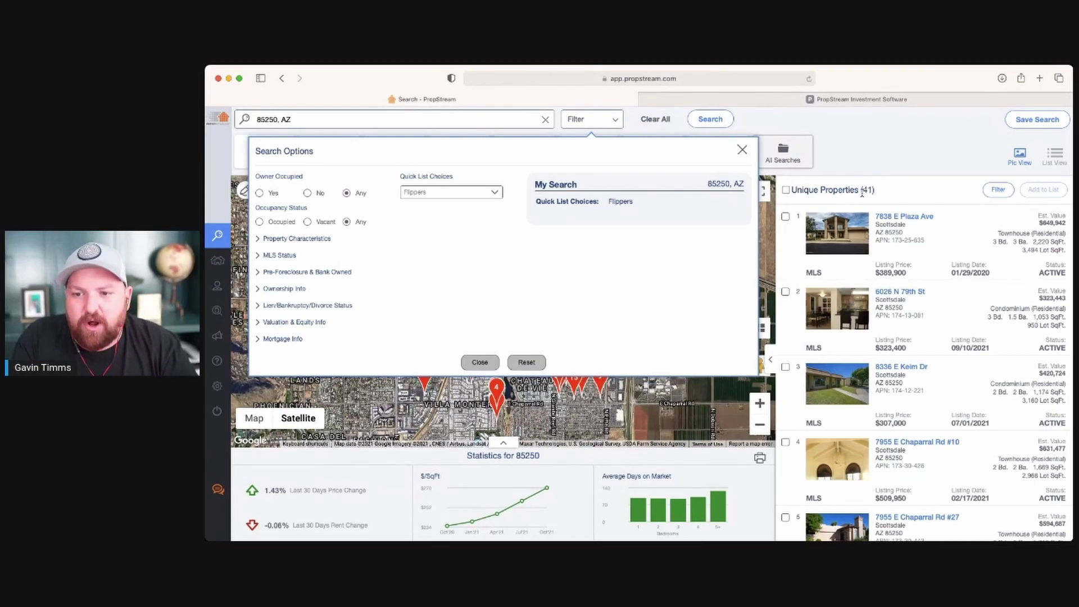
click(856, 129)
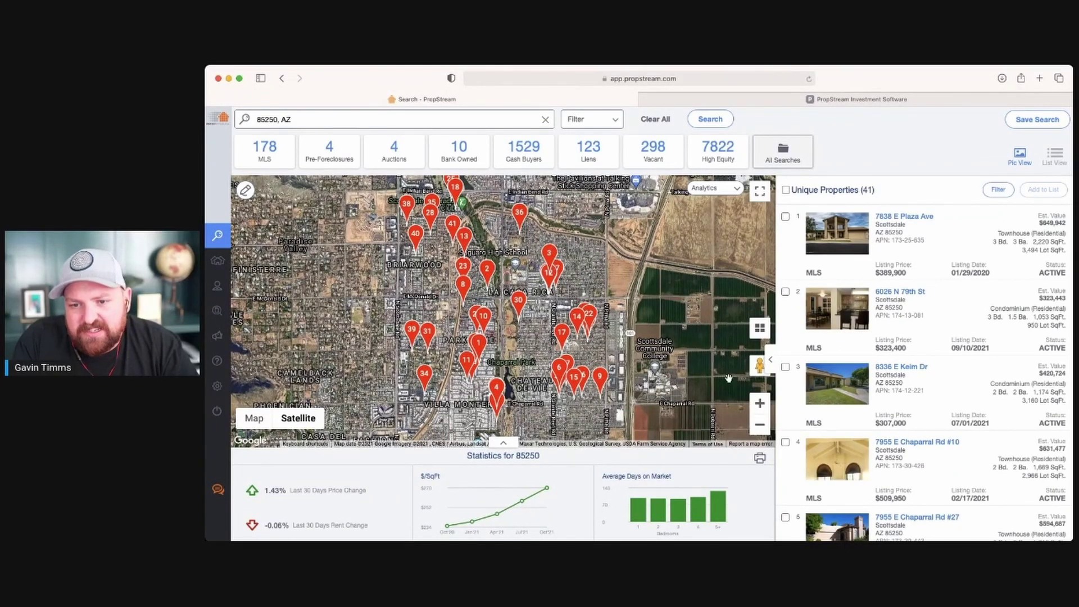
click(759, 403)
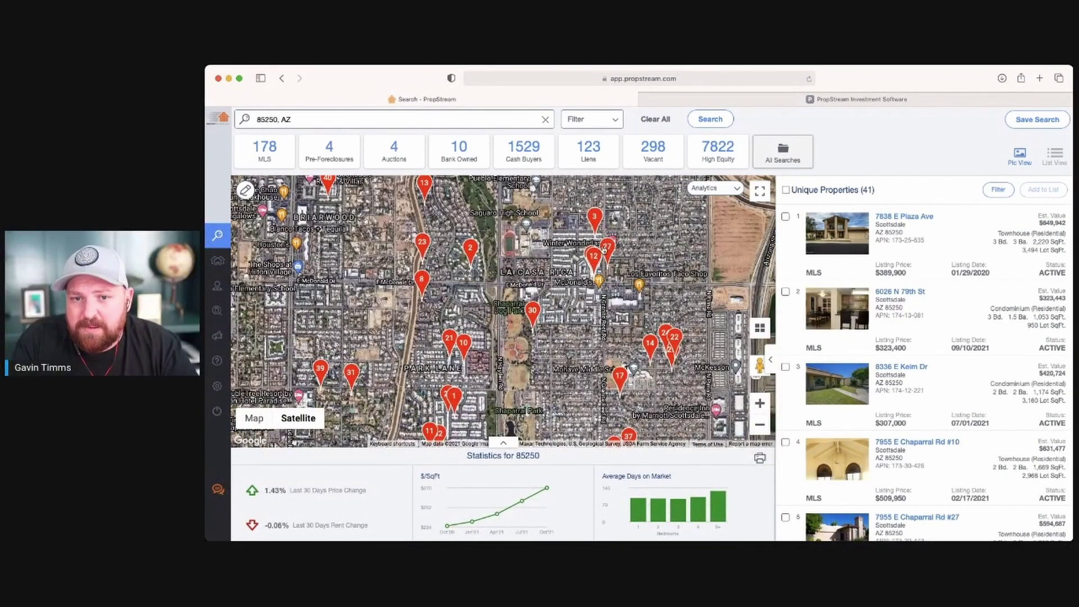
click(1054, 278)
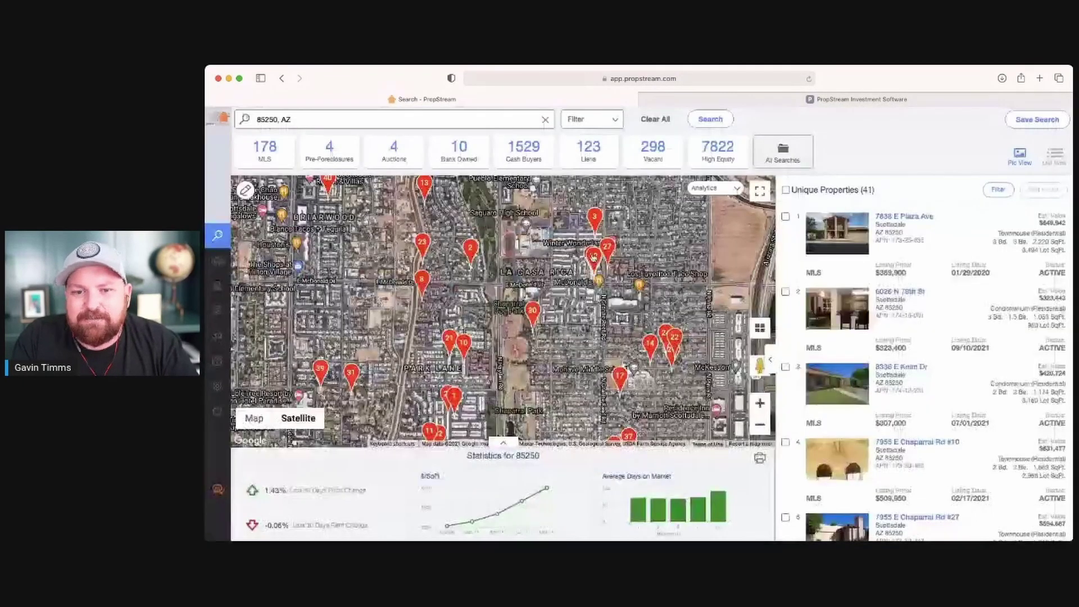
scroll(593, 258, down, 3)
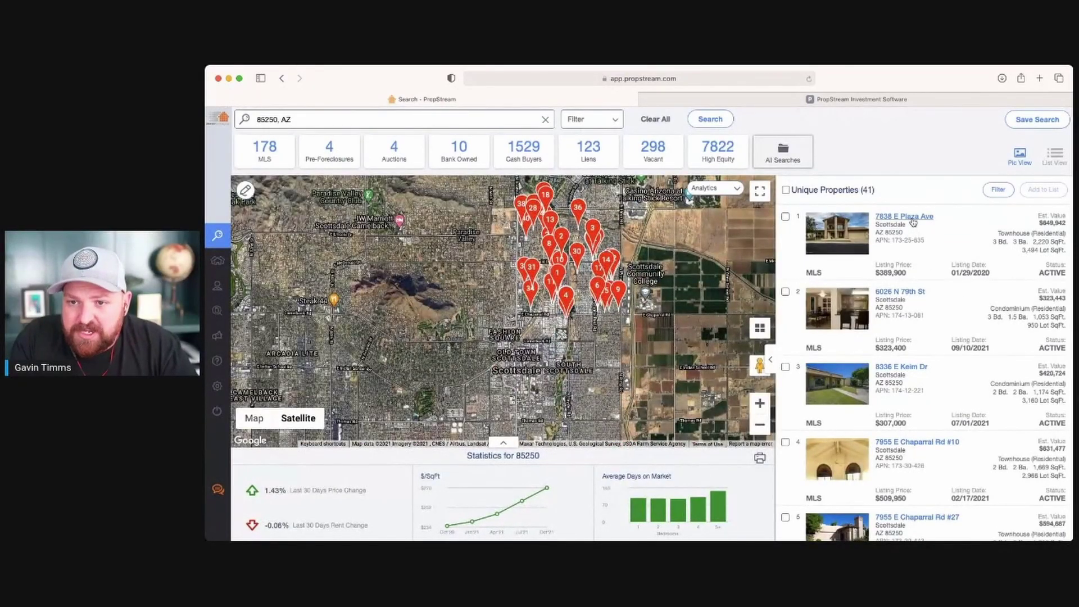
click(580, 124)
click(909, 214)
click(909, 216)
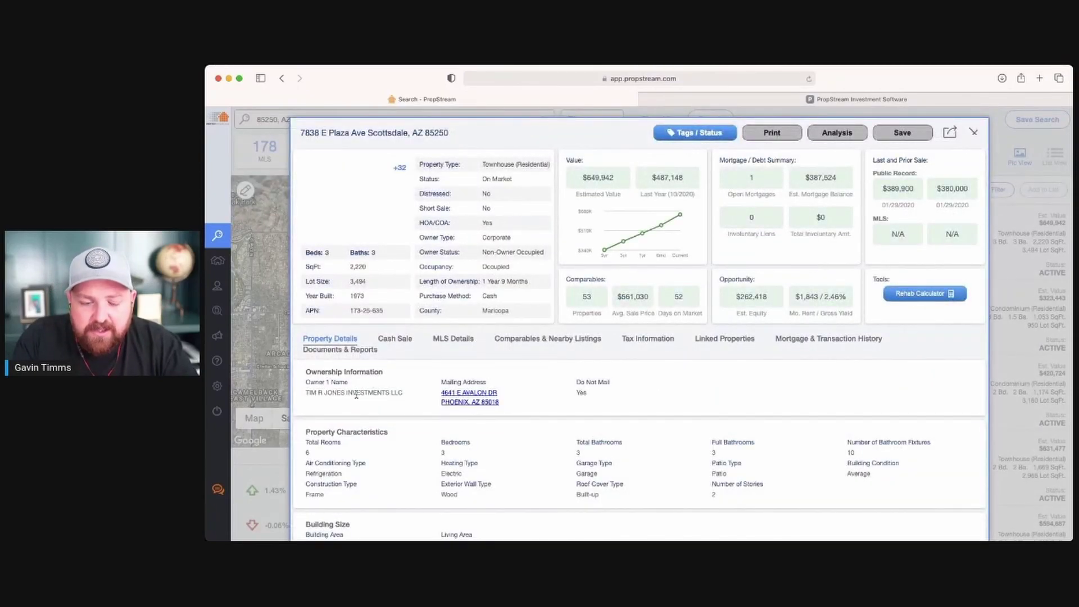
scroll(356, 395, down, 2)
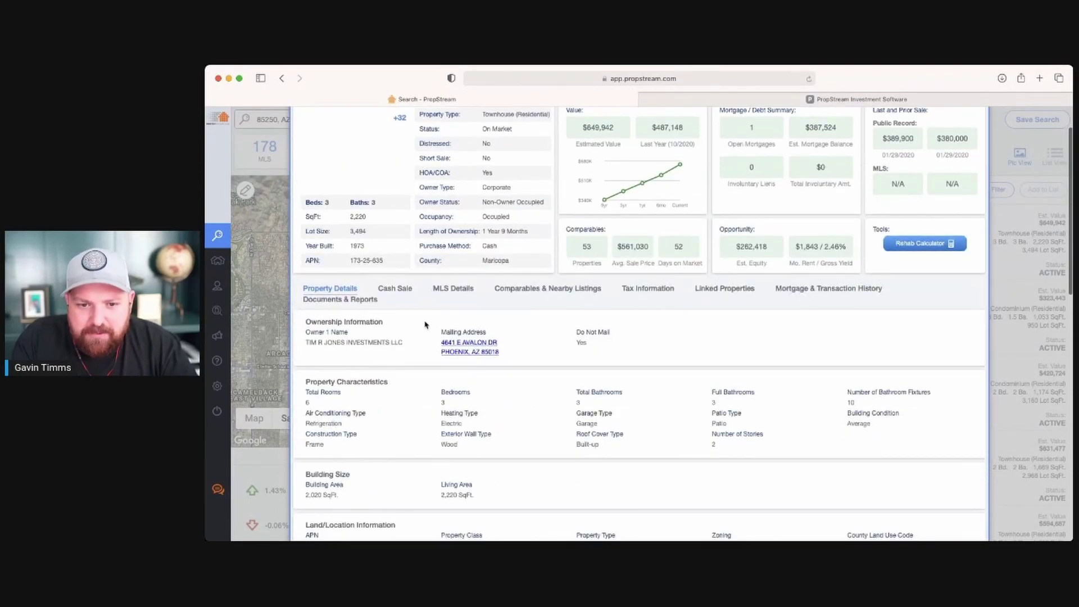
scroll(425, 324, down, 1)
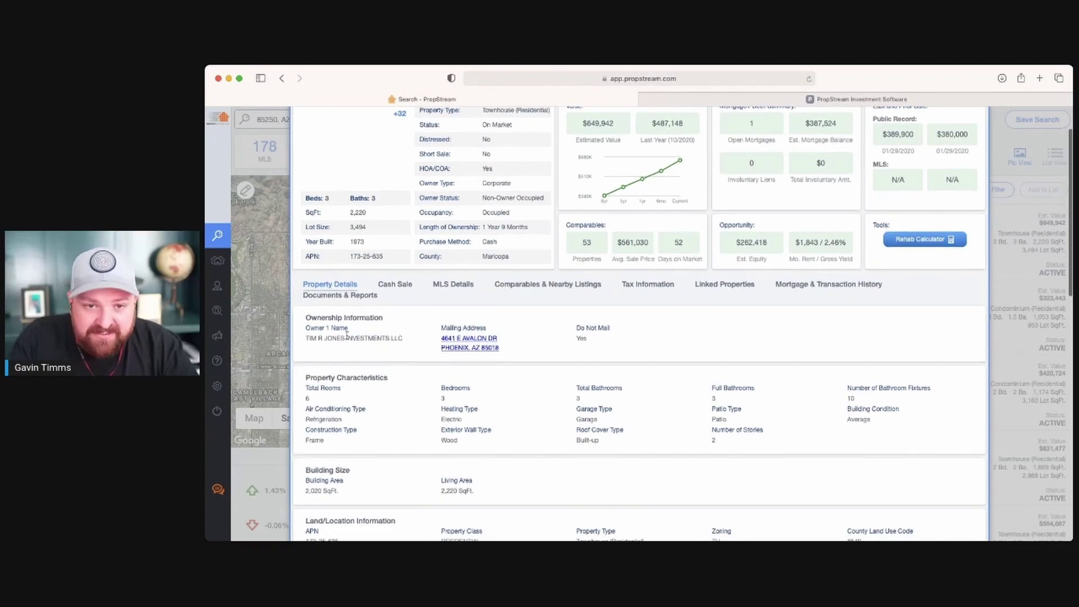
click(460, 285)
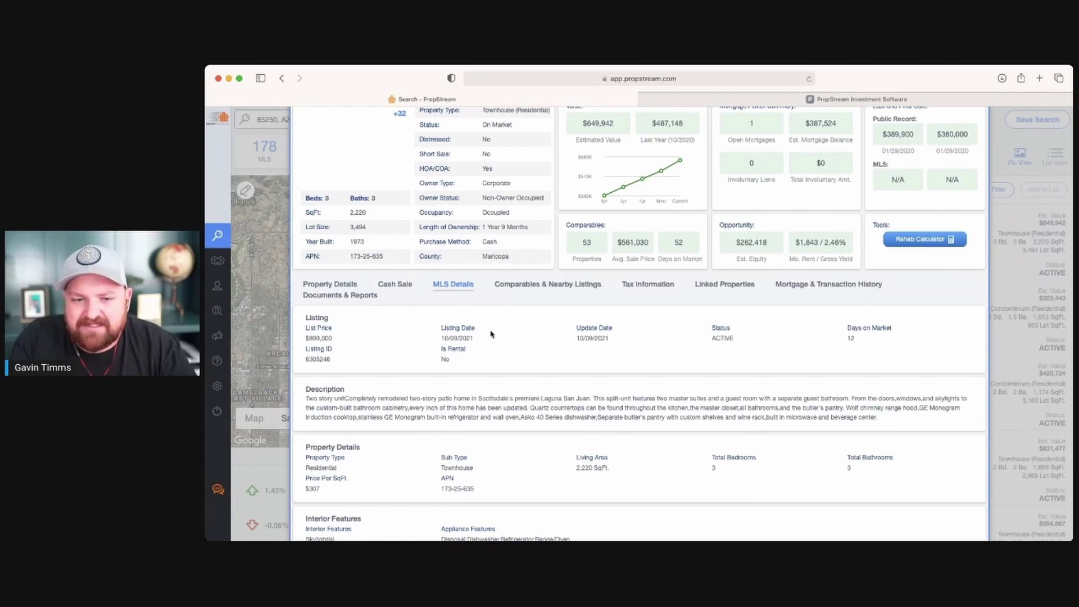
scroll(491, 334, down, 10)
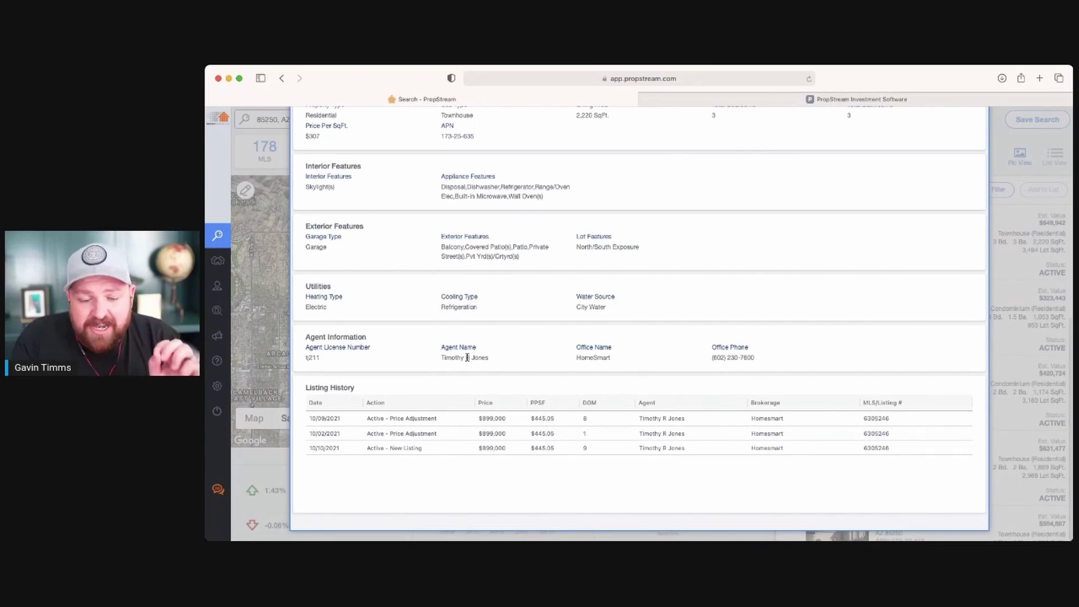
scroll(464, 358, up, 1)
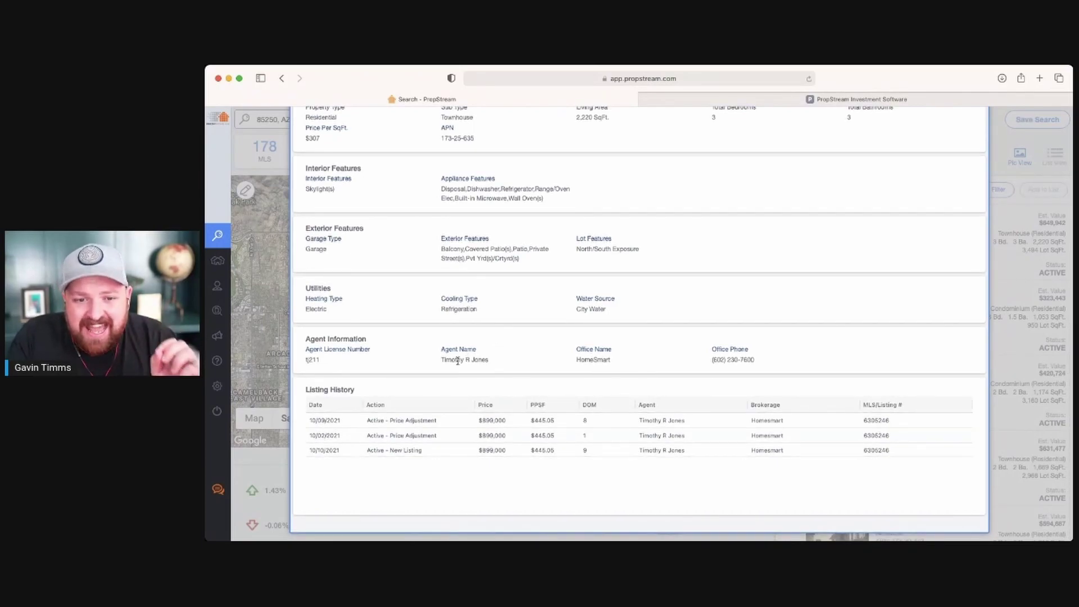
drag(441, 361, 490, 362)
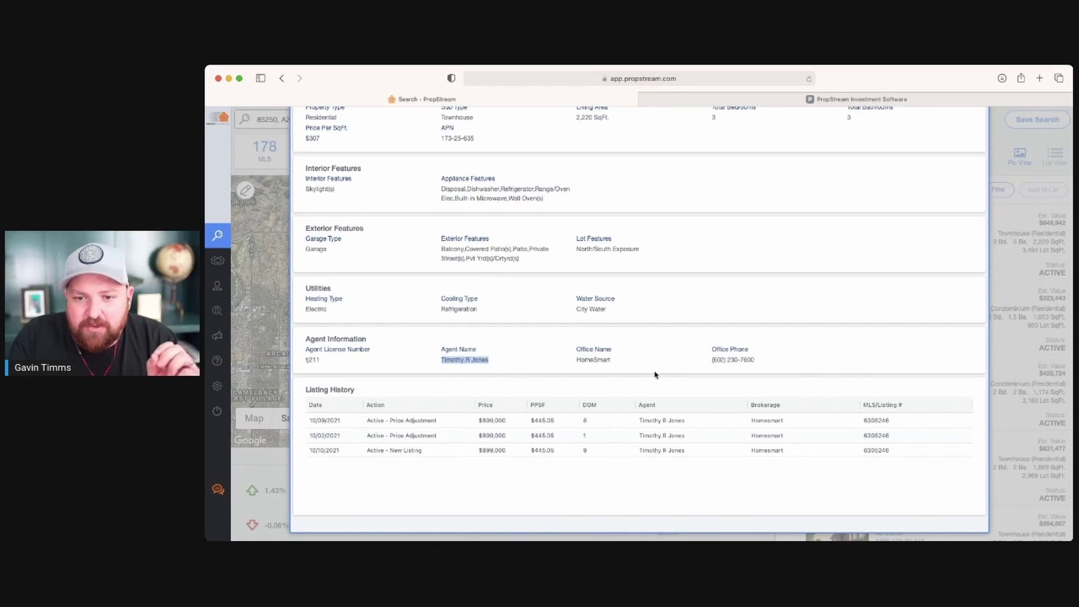
drag(711, 365, 763, 365)
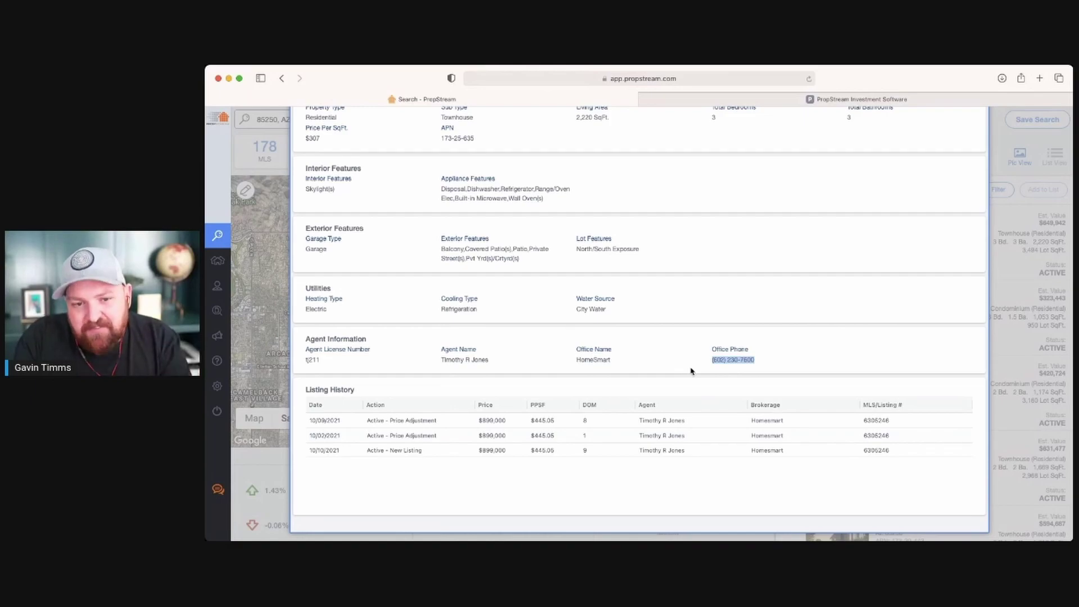
scroll(712, 276, up, 10)
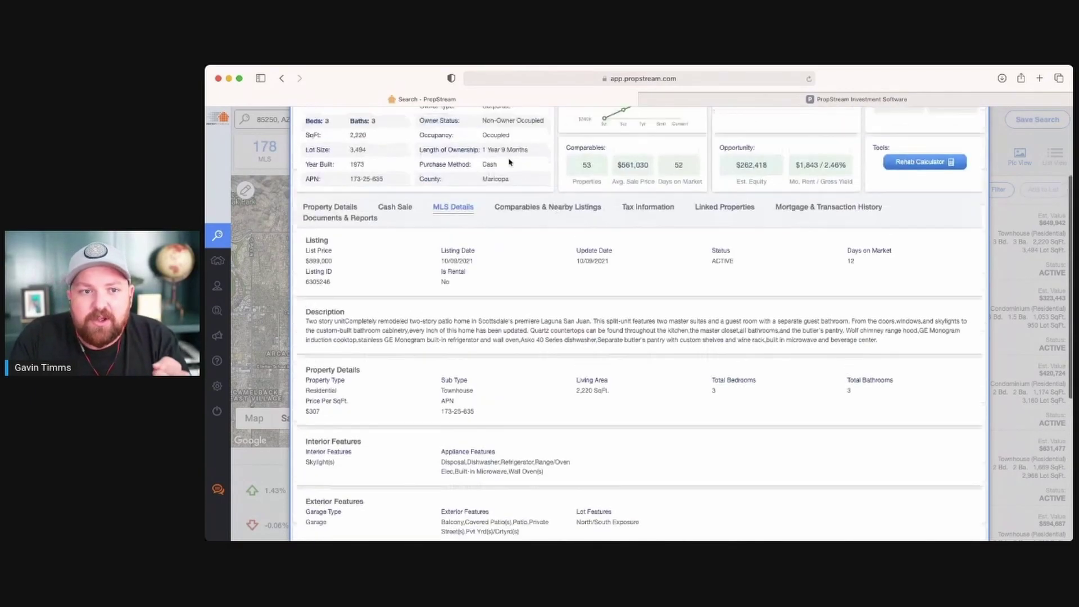
click(974, 137)
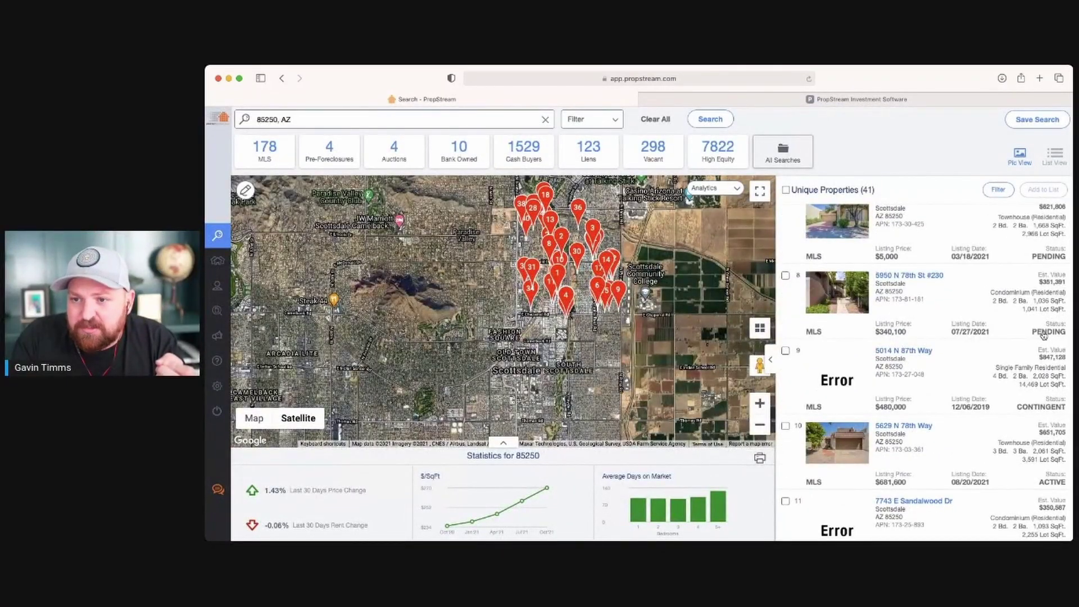
scroll(1019, 344, up, 3)
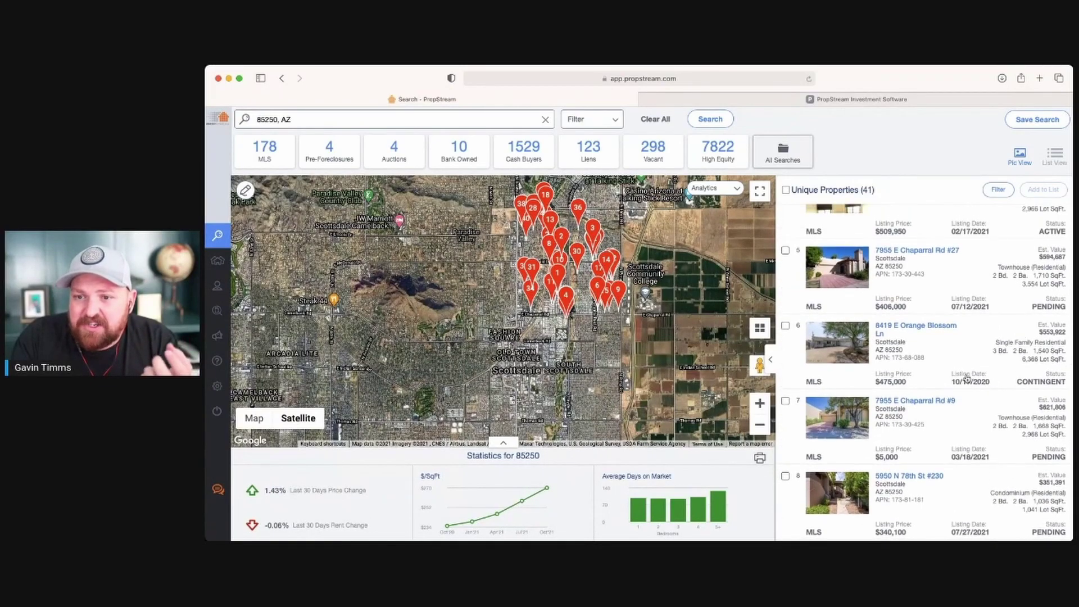
scroll(967, 382, down, 4)
scroll(968, 385, up, 1)
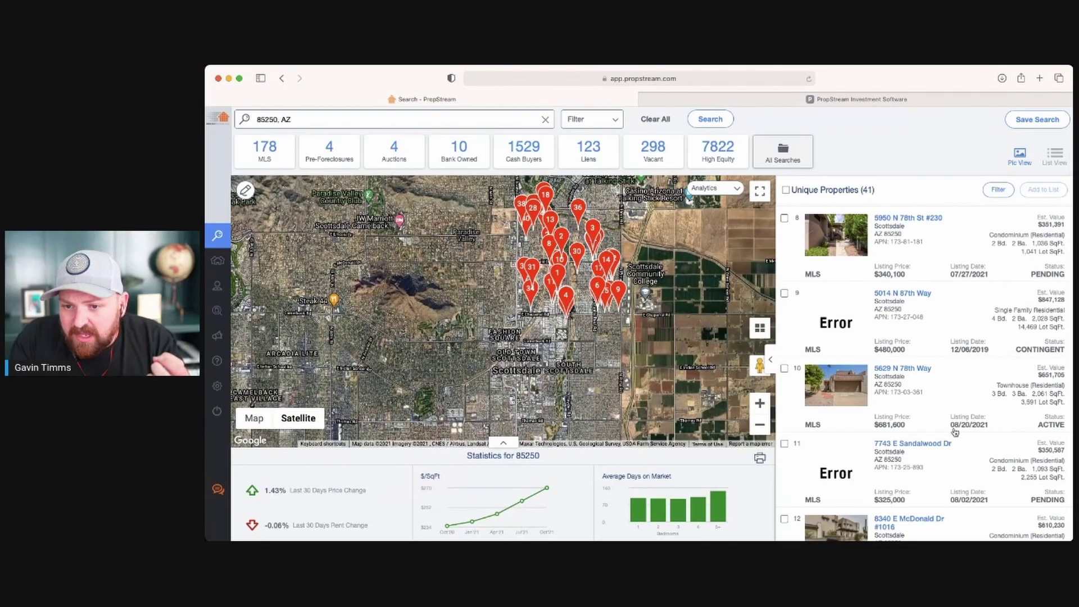
click(905, 371)
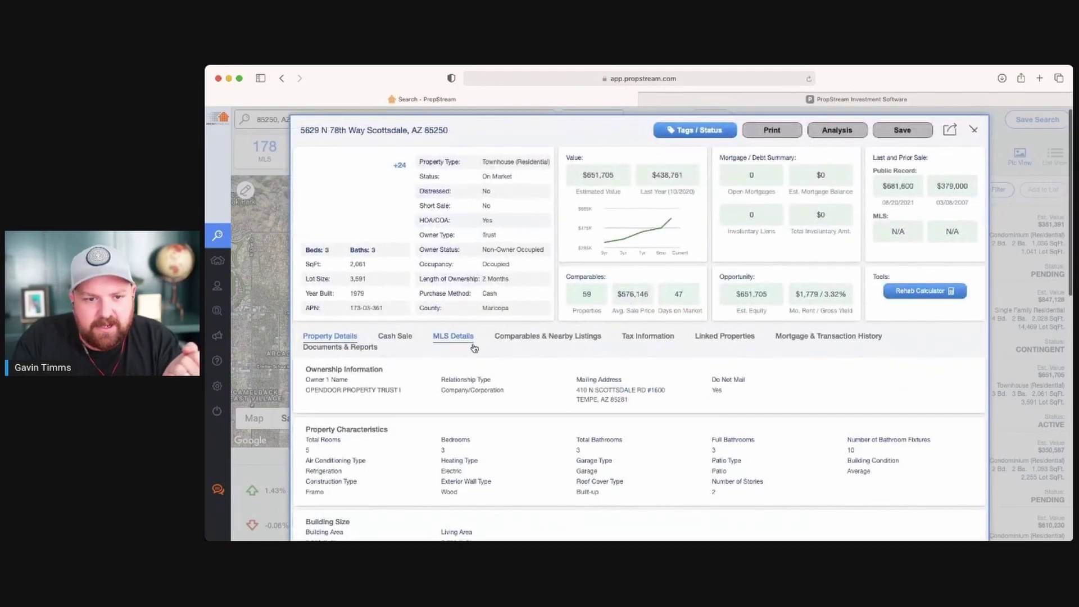
scroll(472, 344, down, 2)
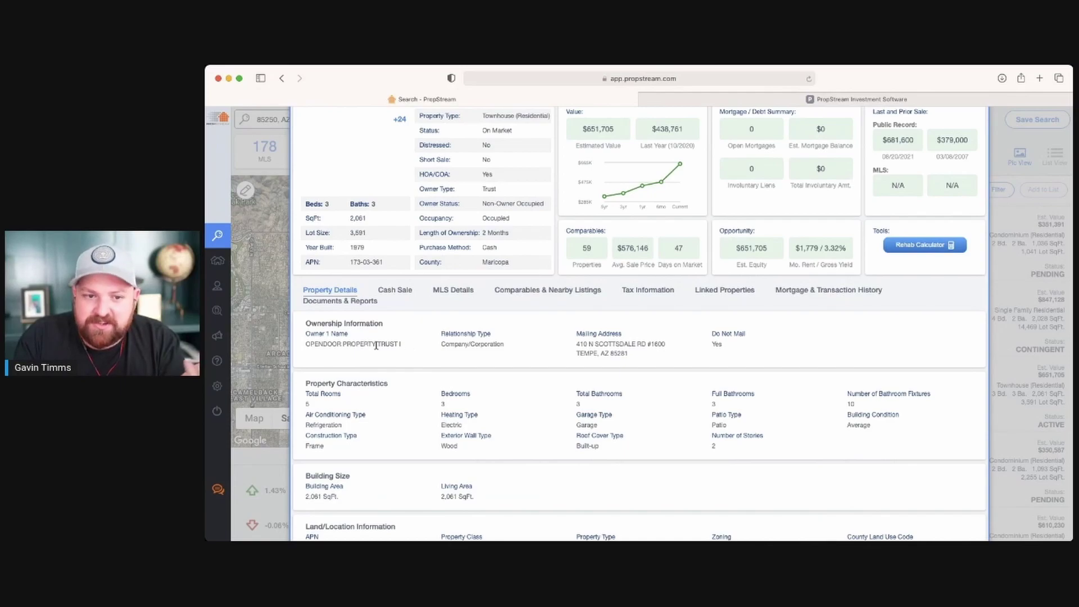
scroll(376, 345, down, 5)
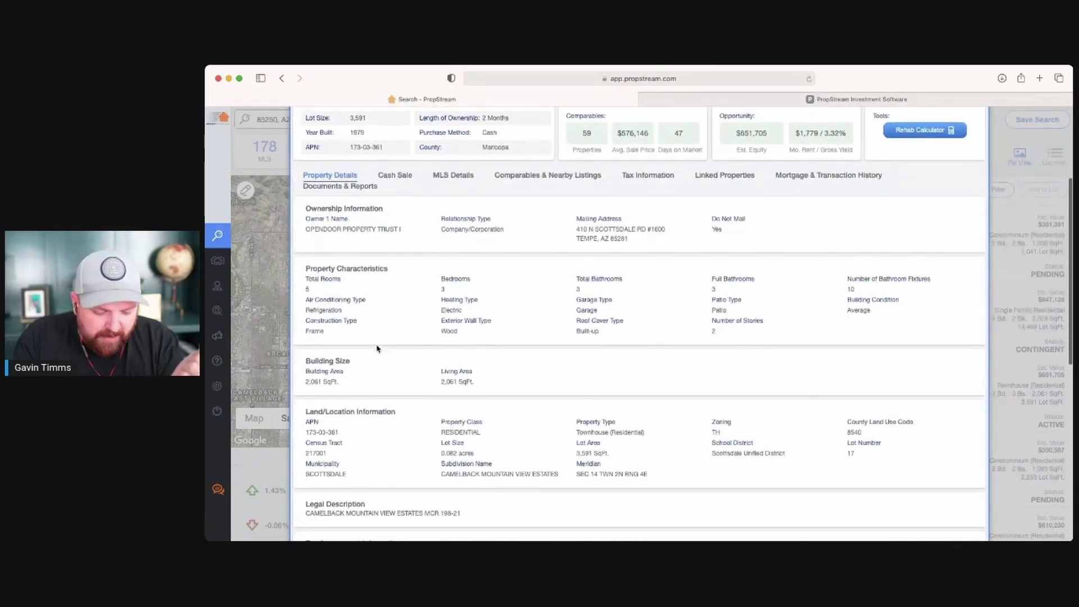
scroll(376, 349, down, 8)
scroll(377, 349, down, 7)
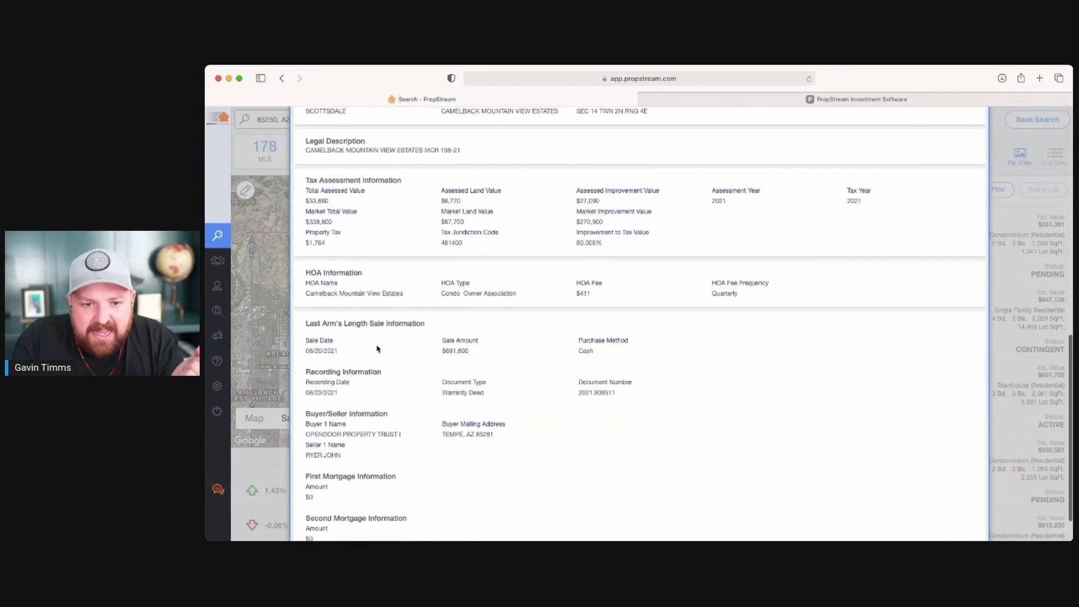
scroll(376, 349, down, 2)
scroll(377, 349, up, 15)
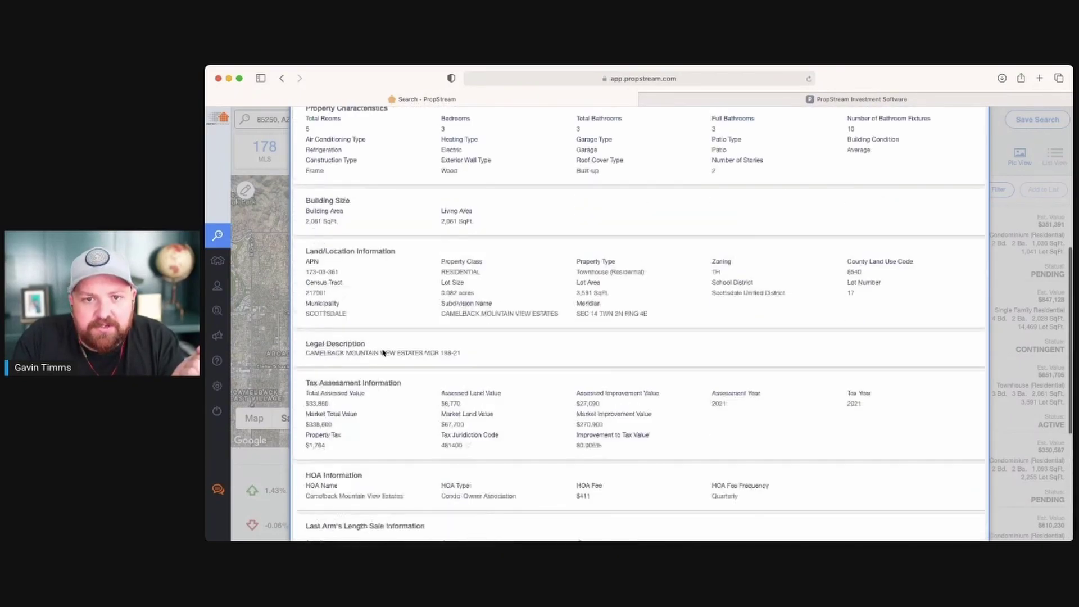
Highlight the listing agent's name under MLS Details, then close the popup
click(453, 339)
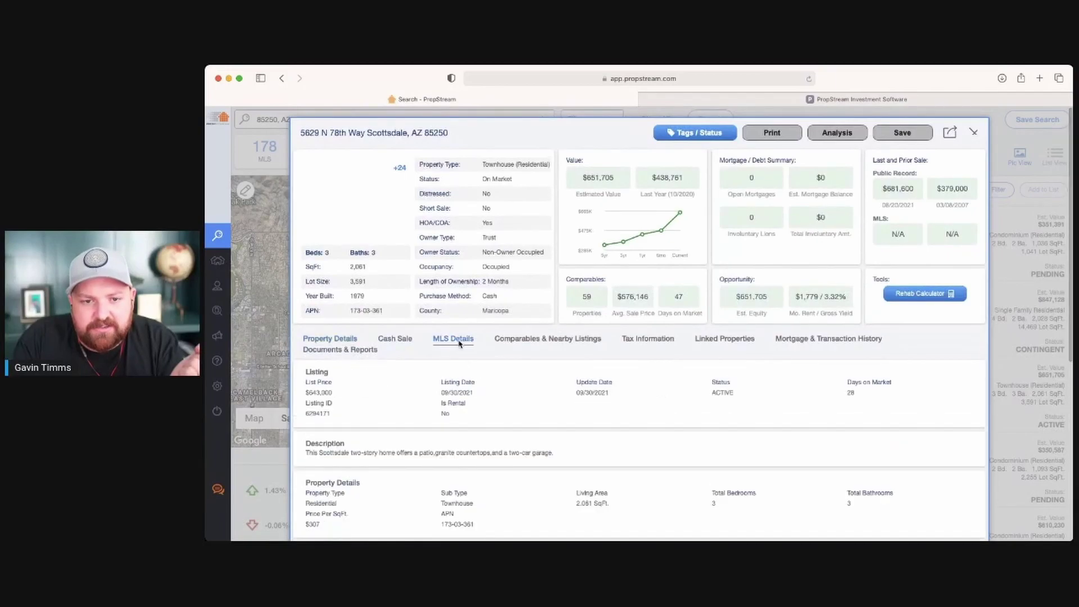
scroll(478, 374, down, 5)
scroll(478, 374, down, 1)
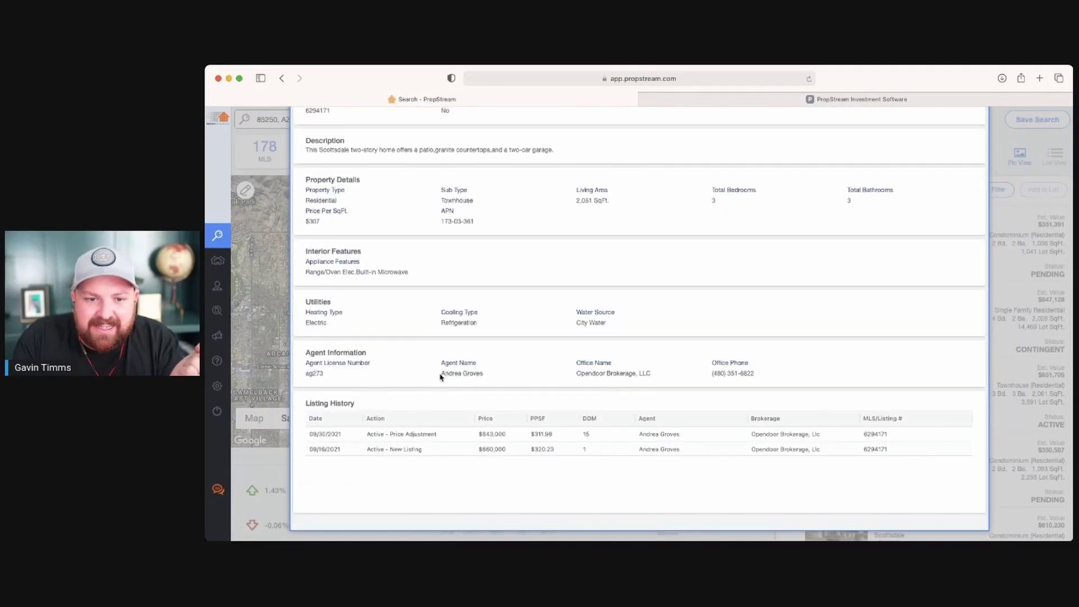
drag(440, 377, 480, 374)
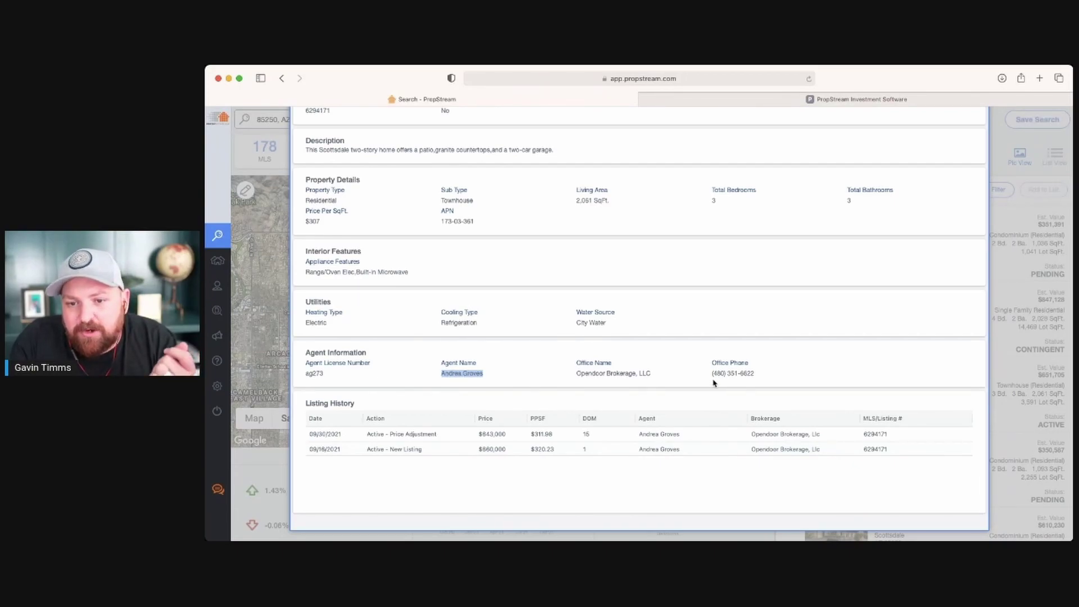
scroll(702, 279, up, 10)
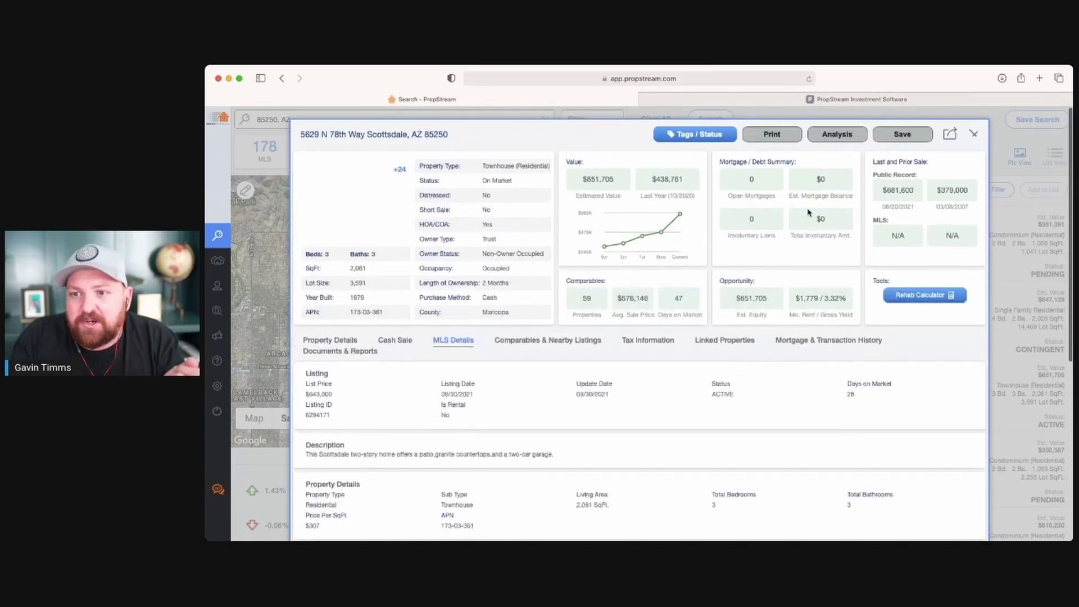
click(974, 135)
Review 8340 E McDonald Dr #1018's MLS agent information and listing history, then close it
scroll(936, 360, down, 10)
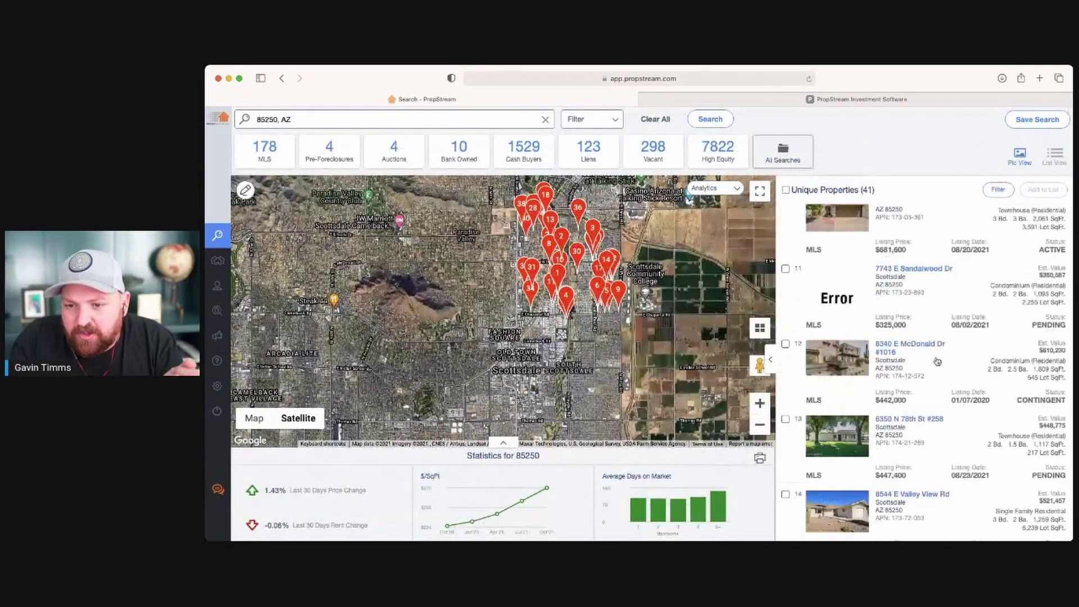
scroll(957, 409, down, 3)
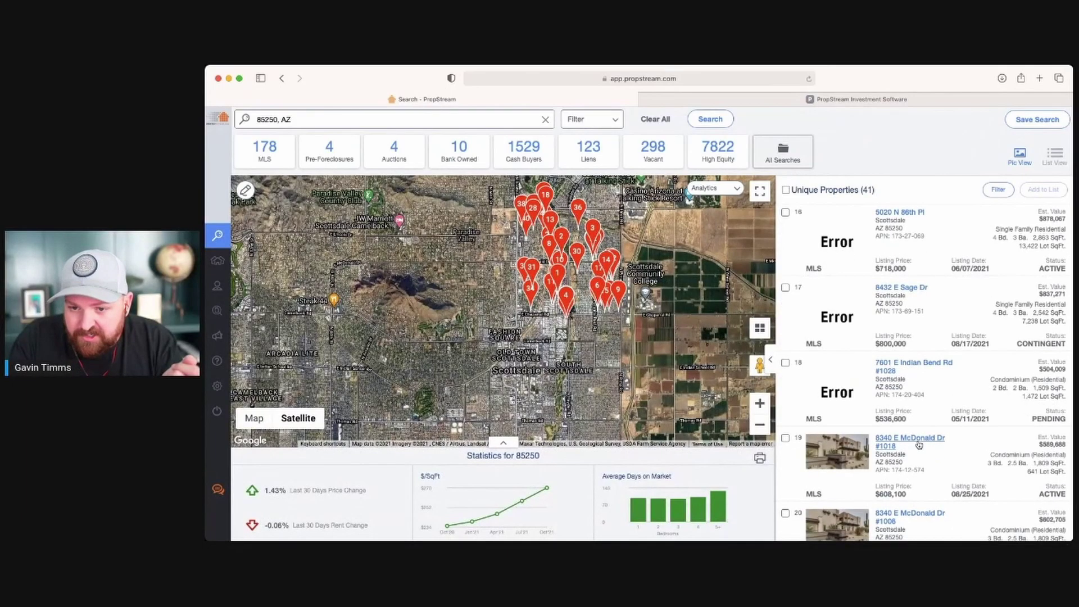
click(912, 441)
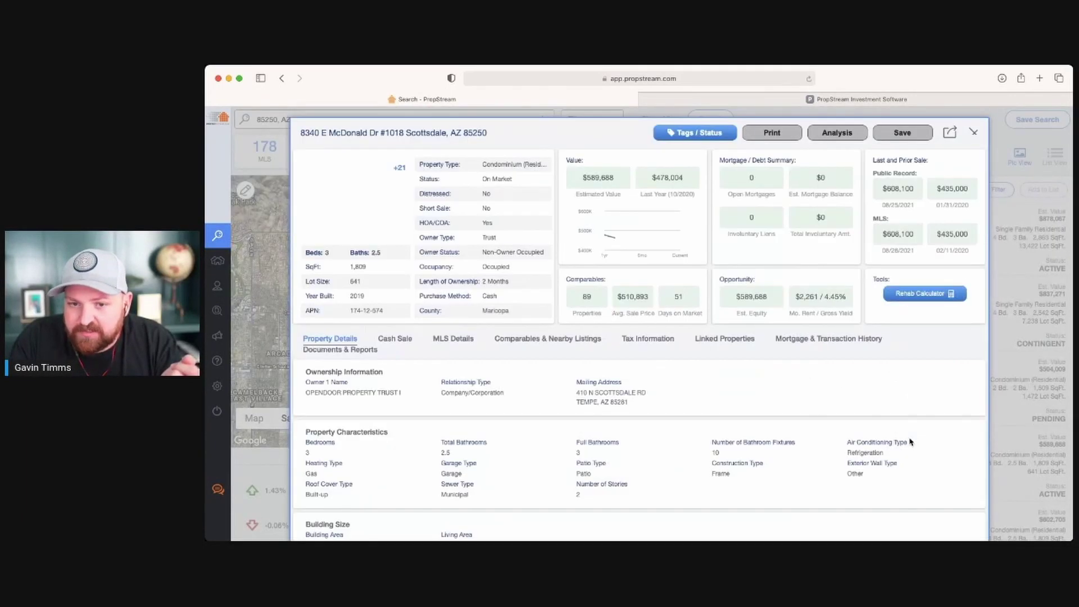
scroll(448, 356, down, 2)
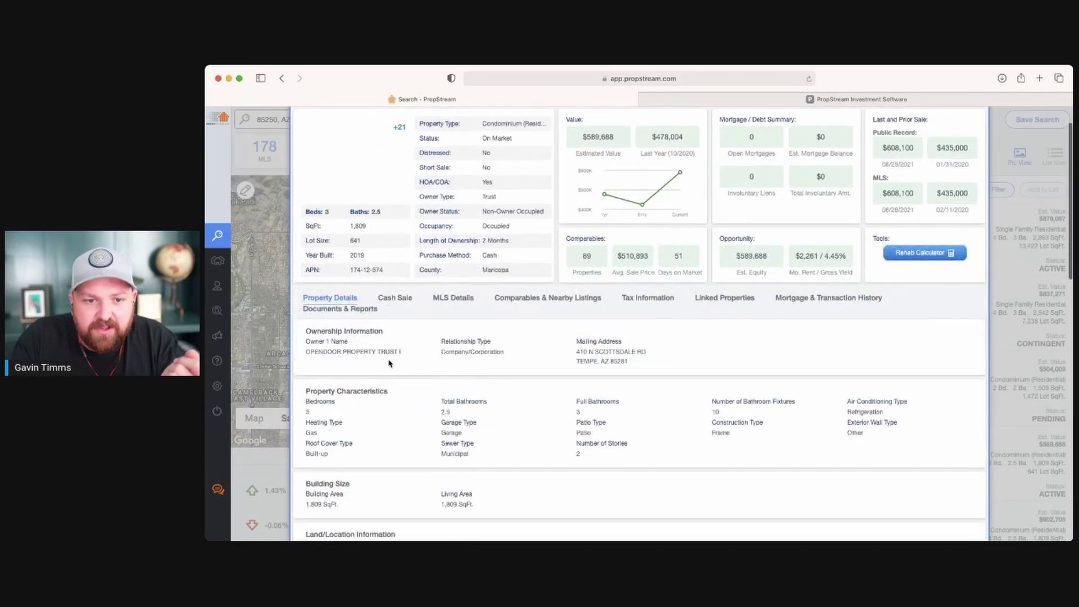
click(450, 299)
scroll(474, 436, down, 5)
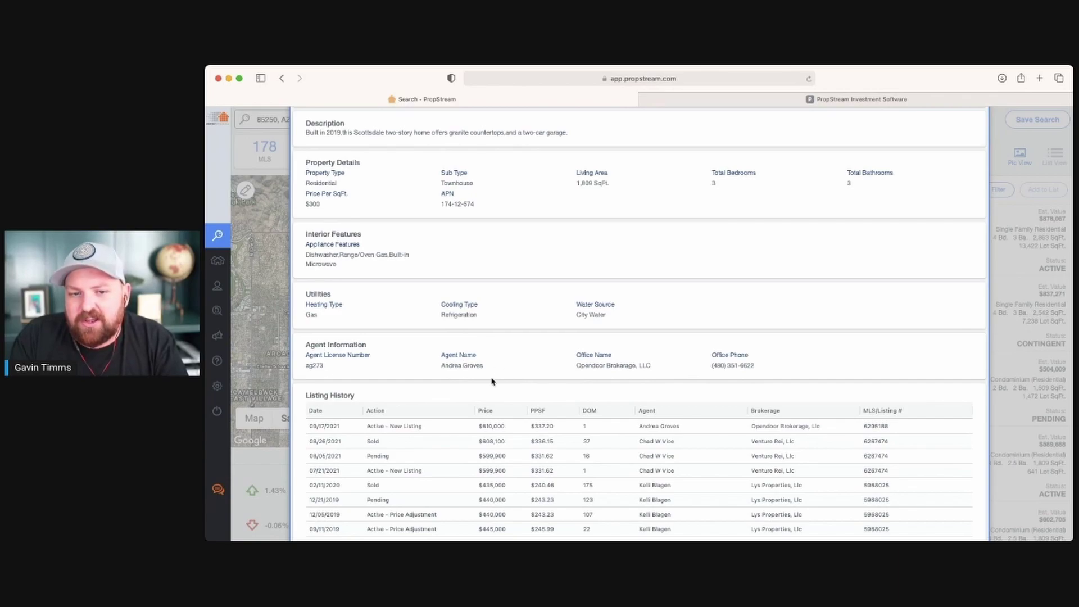
scroll(492, 382, up, 6)
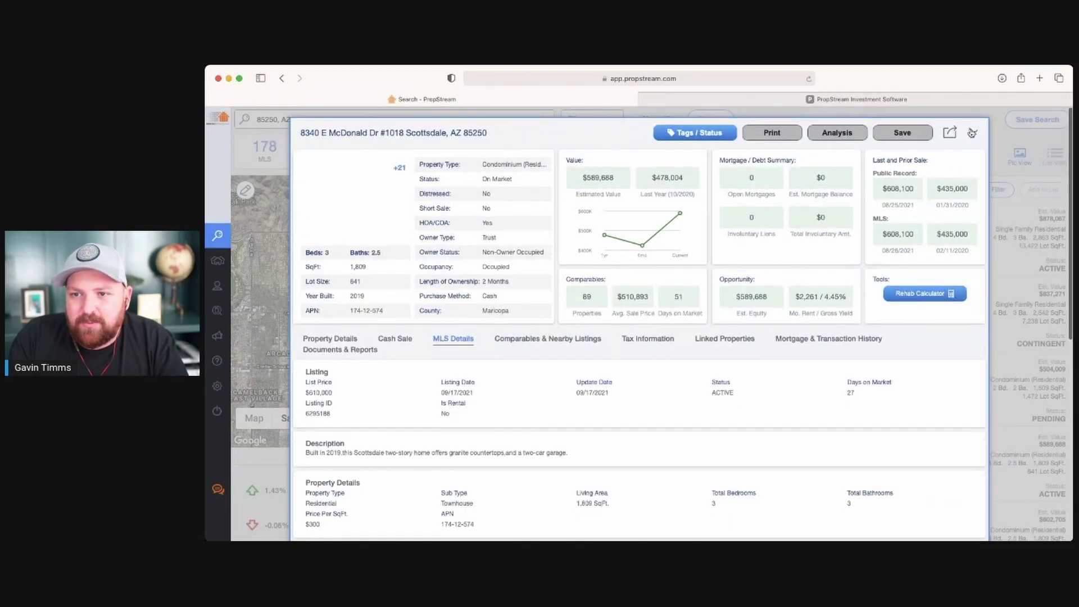
click(971, 133)
scroll(920, 337, up, 10)
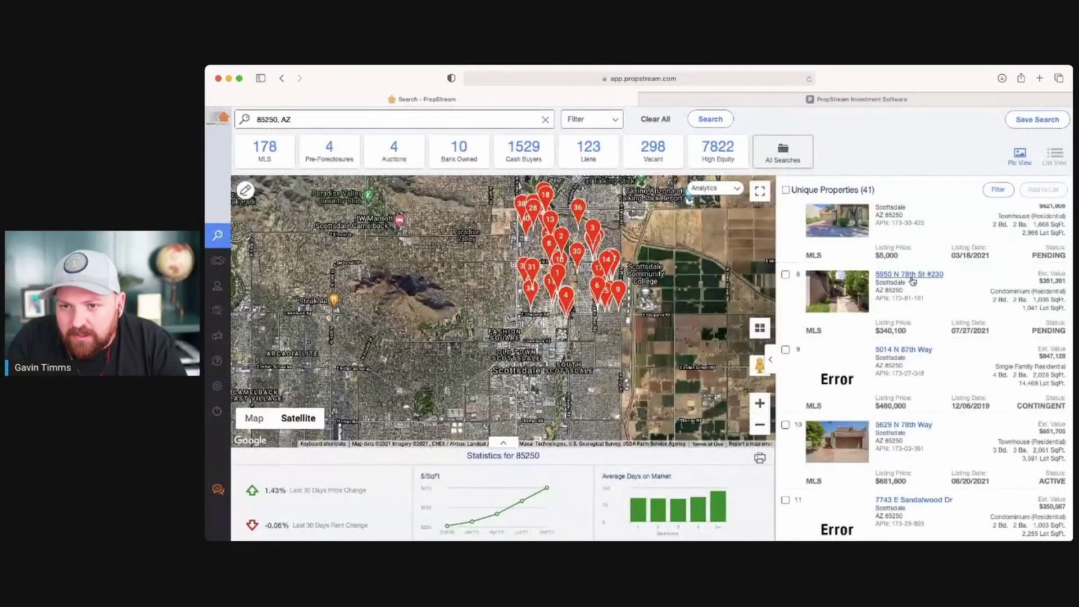
scroll(917, 315, up, 1)
click(912, 279)
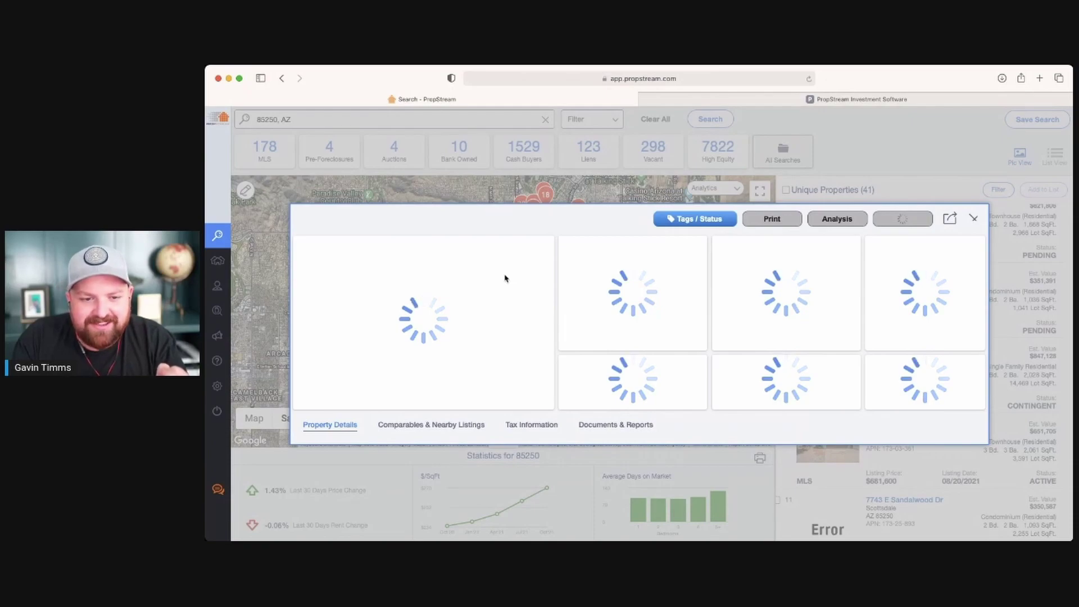
scroll(504, 295, down, 2)
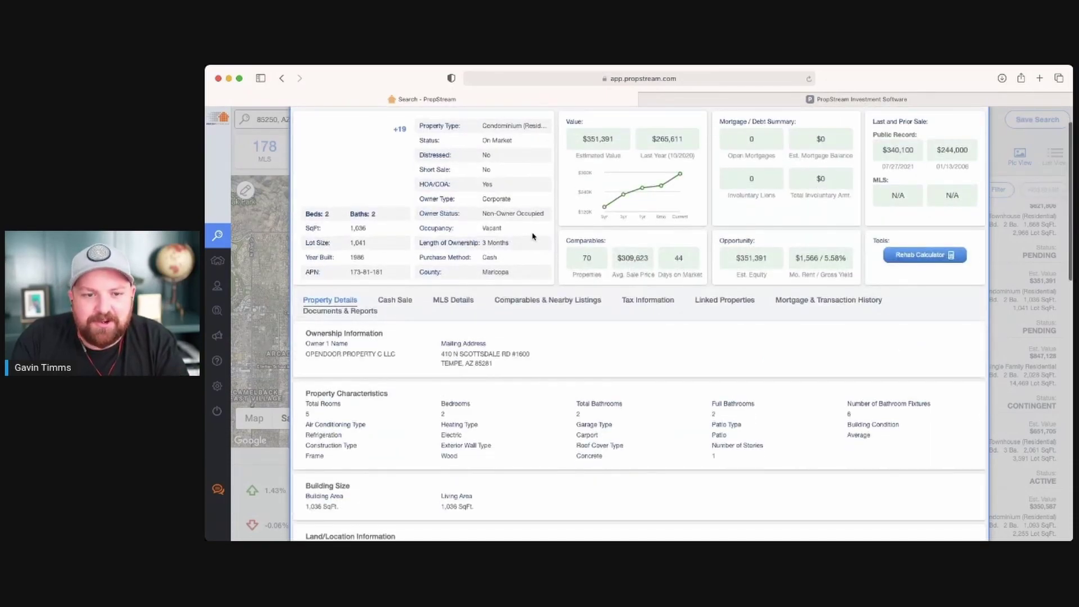
scroll(711, 270, up, 2)
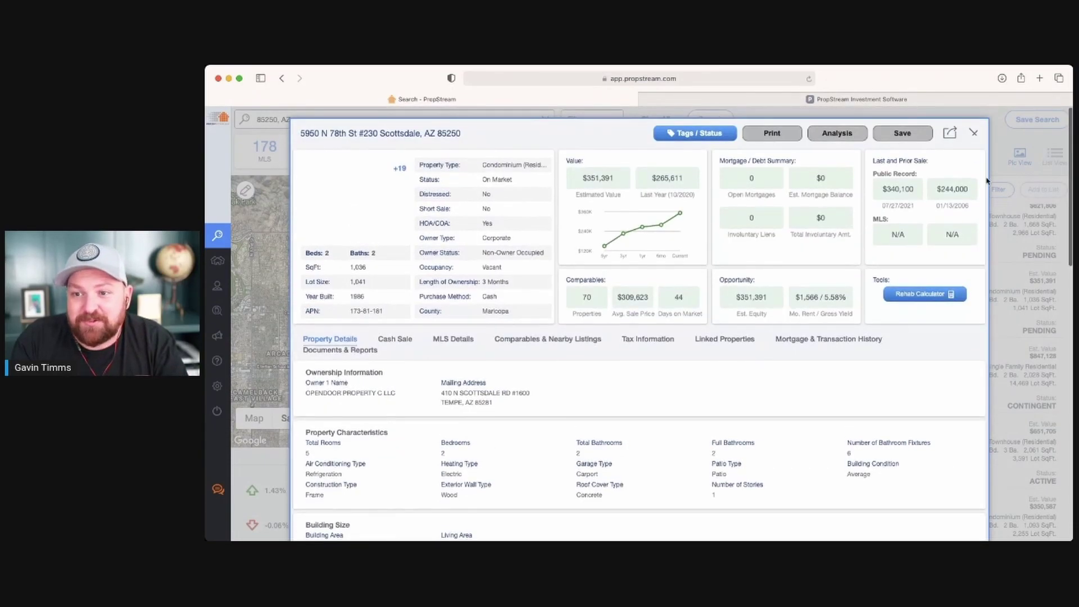
click(974, 134)
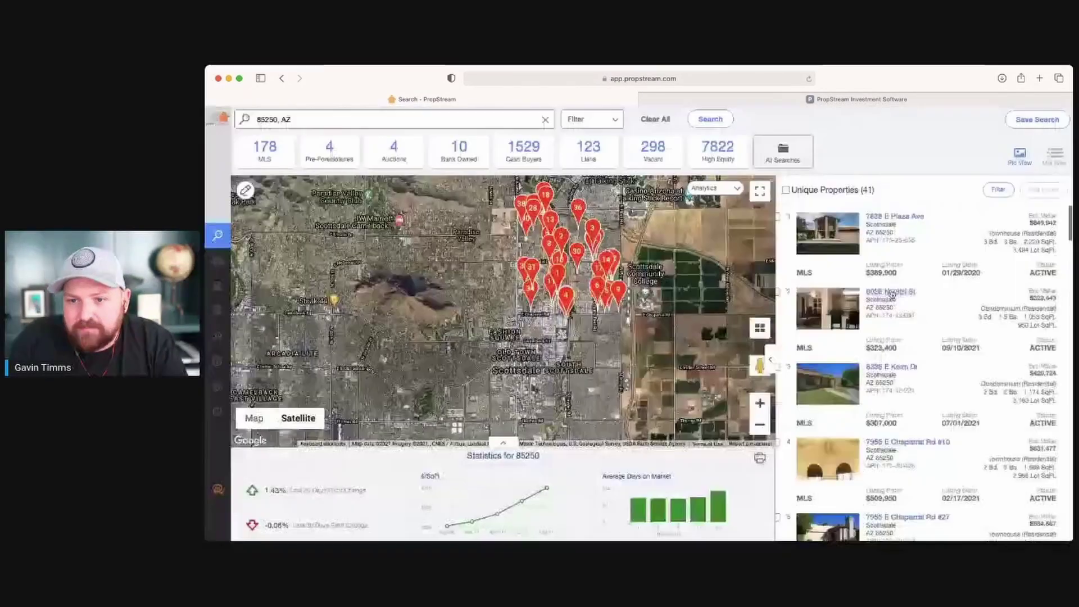
click(896, 308)
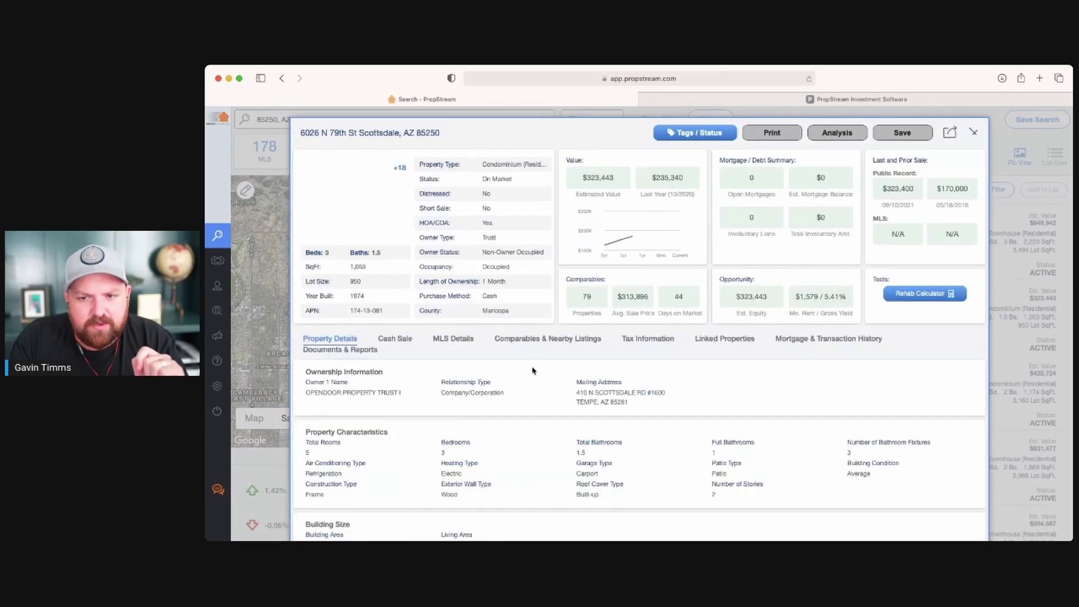
scroll(475, 378, down, 2)
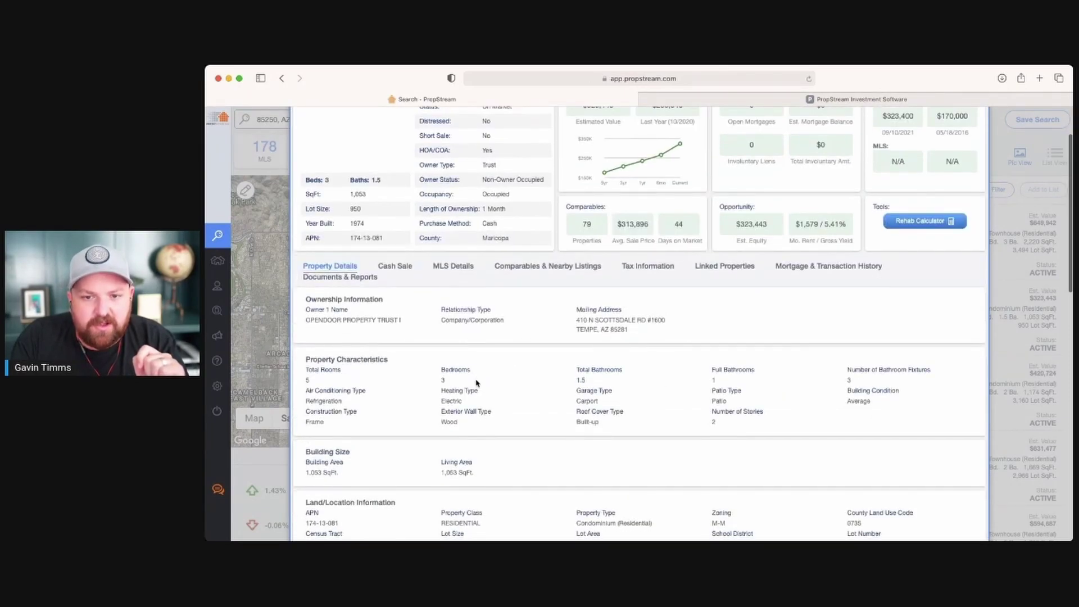
scroll(476, 380, up, 2)
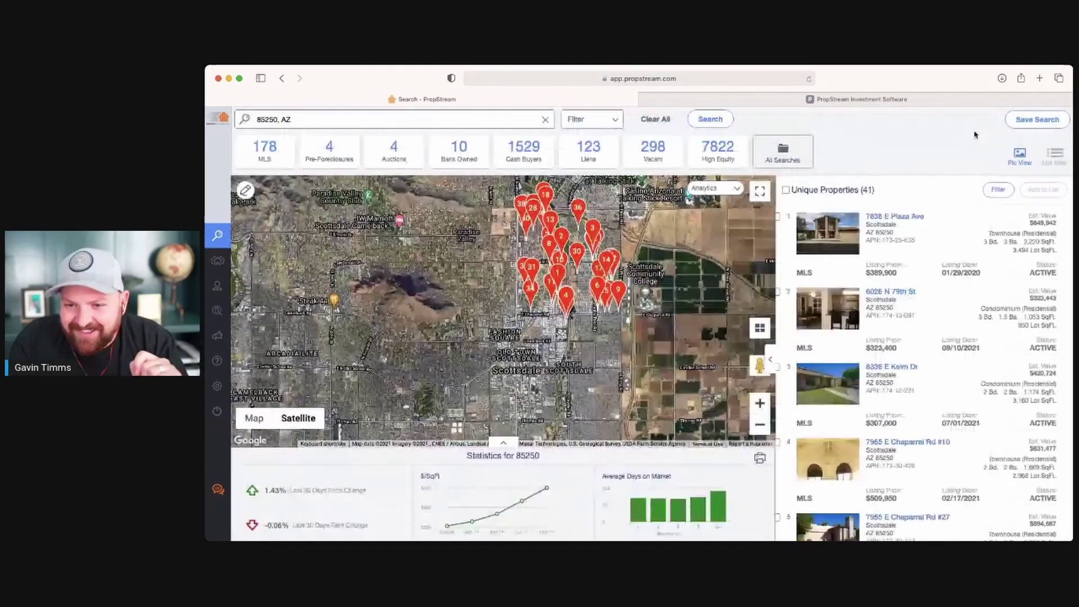
click(974, 134)
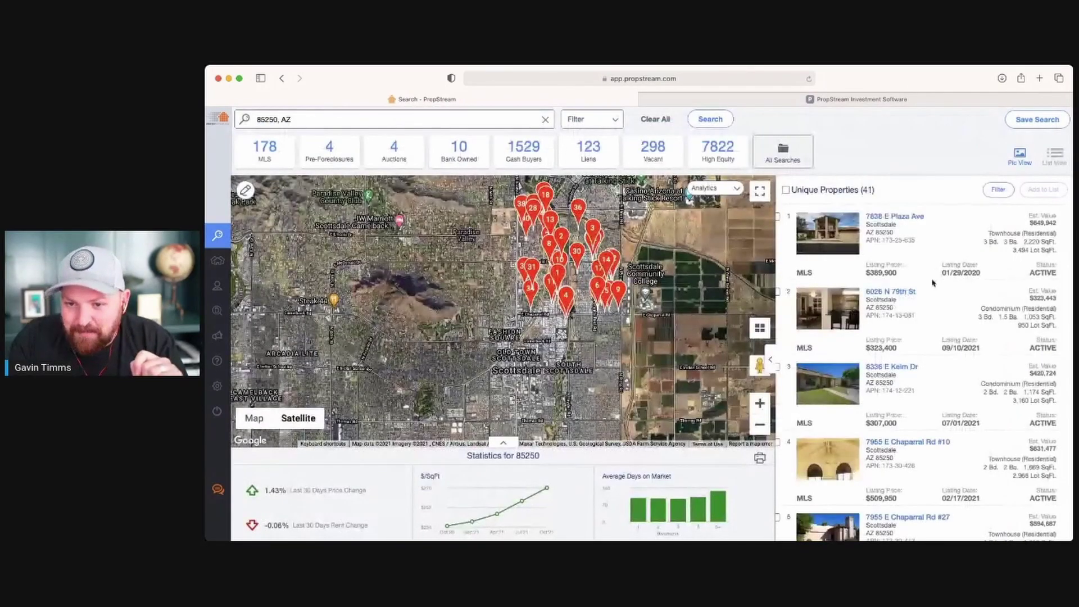
click(895, 368)
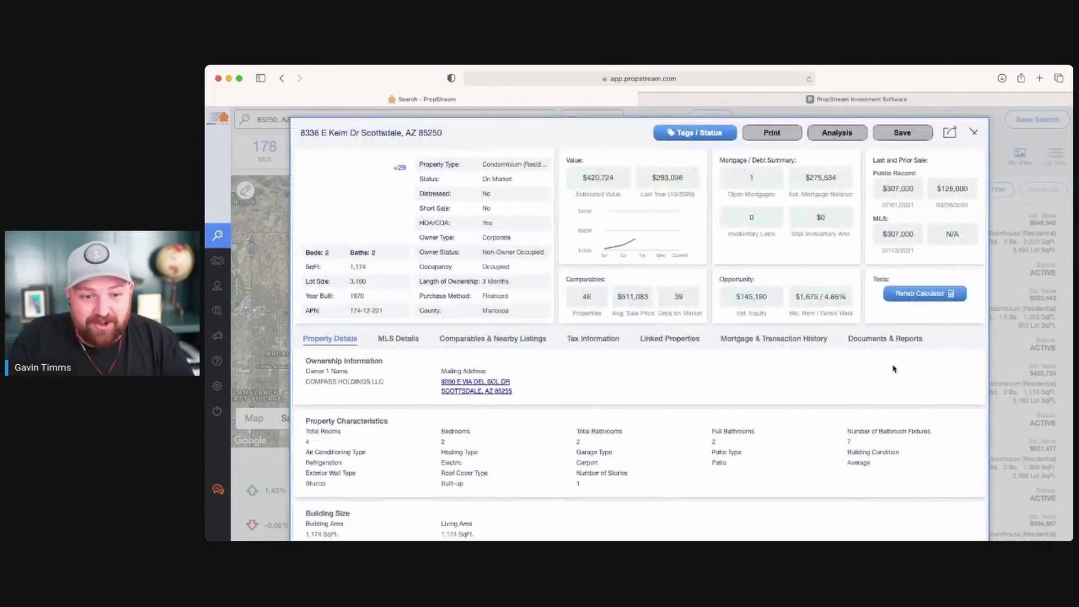
scroll(363, 384, down, 10)
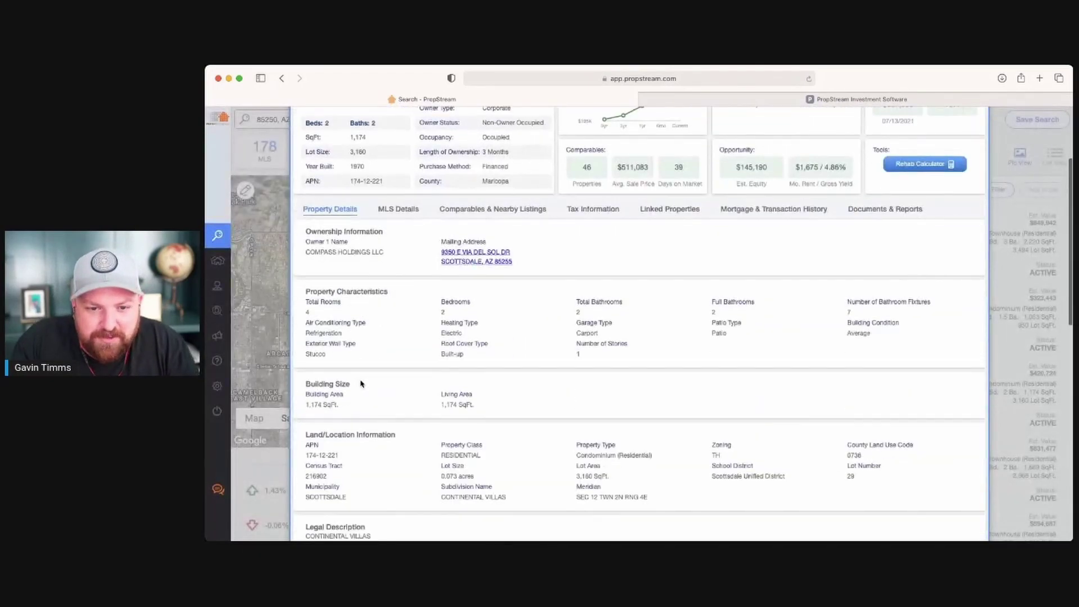
scroll(362, 384, down, 3)
scroll(366, 381, up, 12)
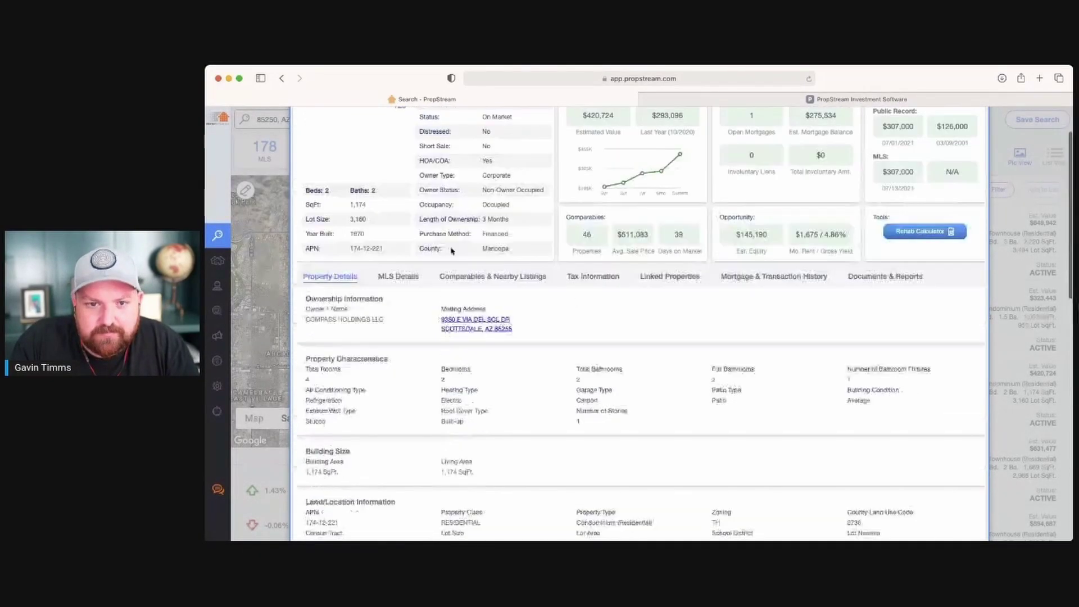
click(410, 339)
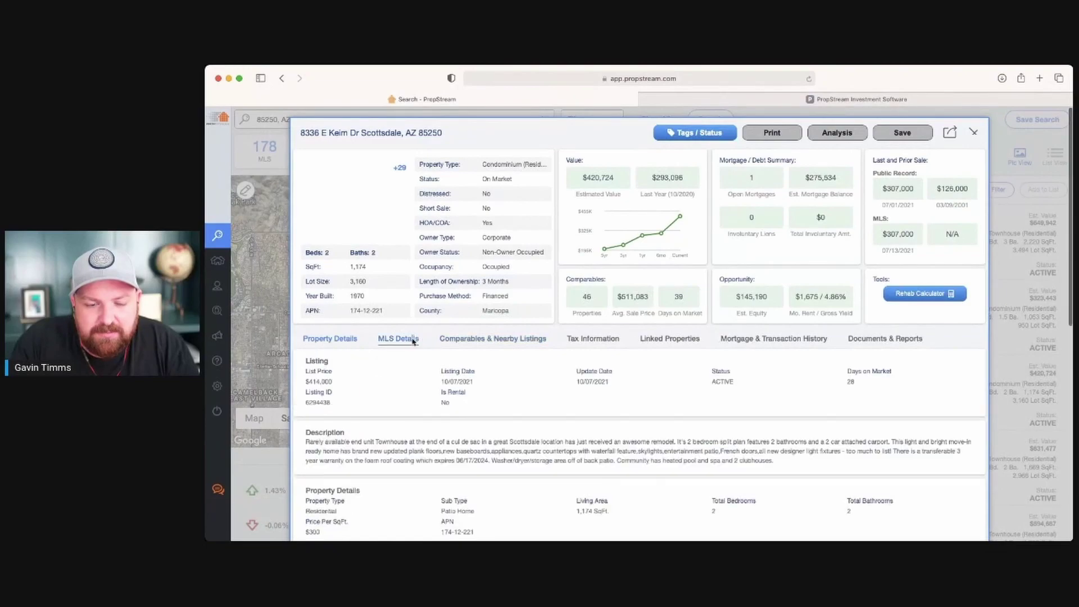
scroll(544, 393, down, 1)
scroll(545, 392, down, 10)
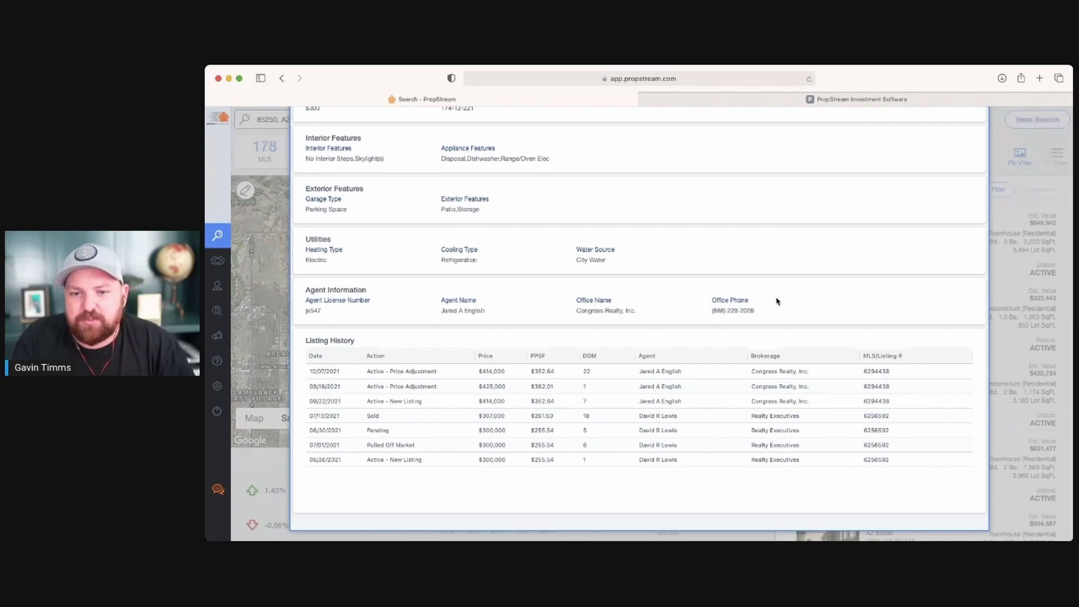
scroll(772, 303, up, 15)
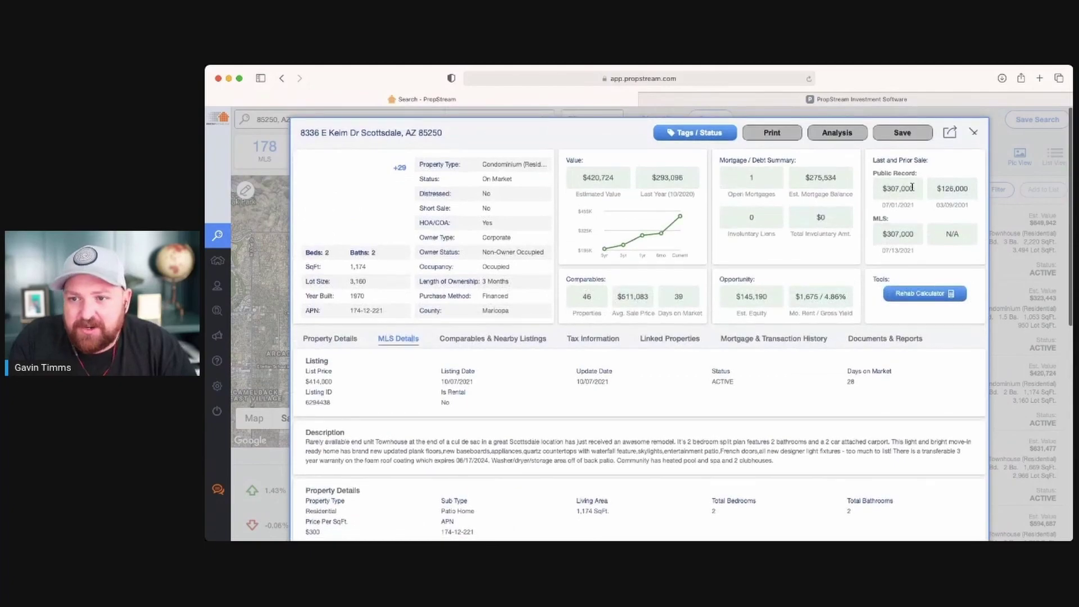
click(977, 133)
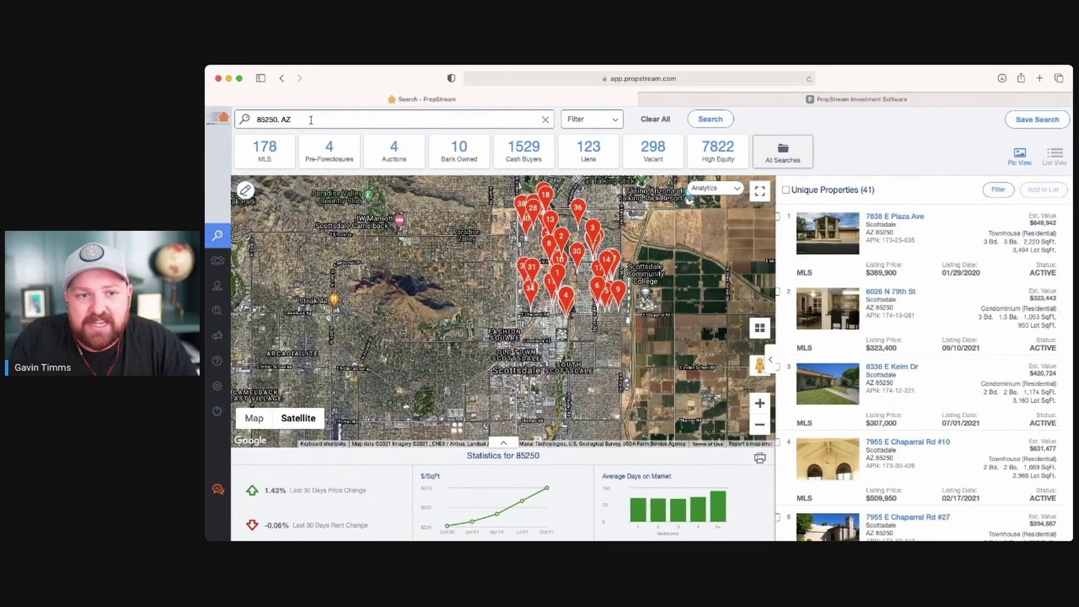
click(310, 120)
key(super+a)
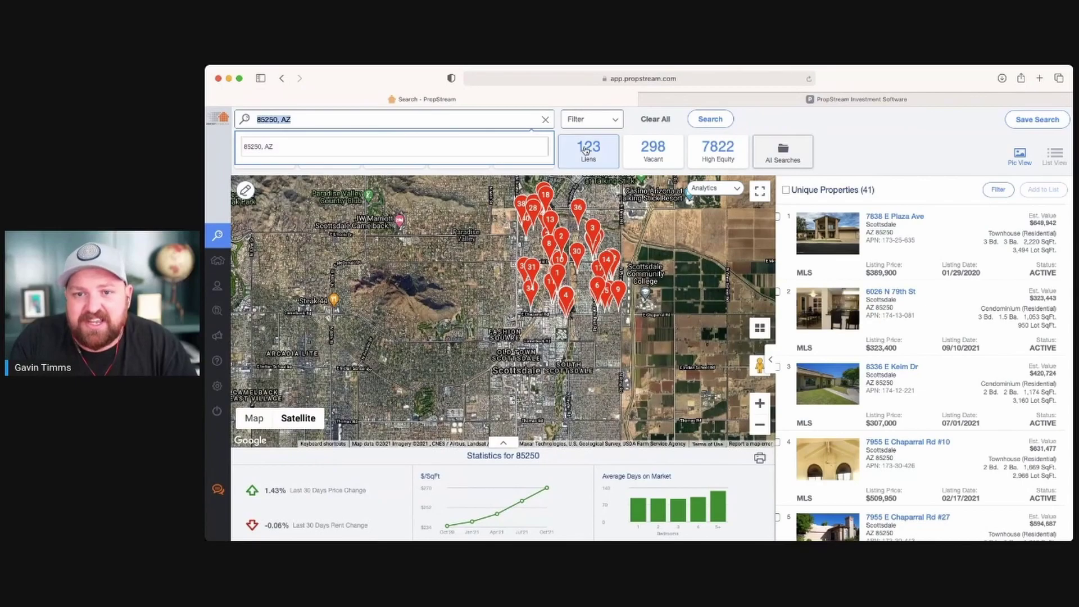